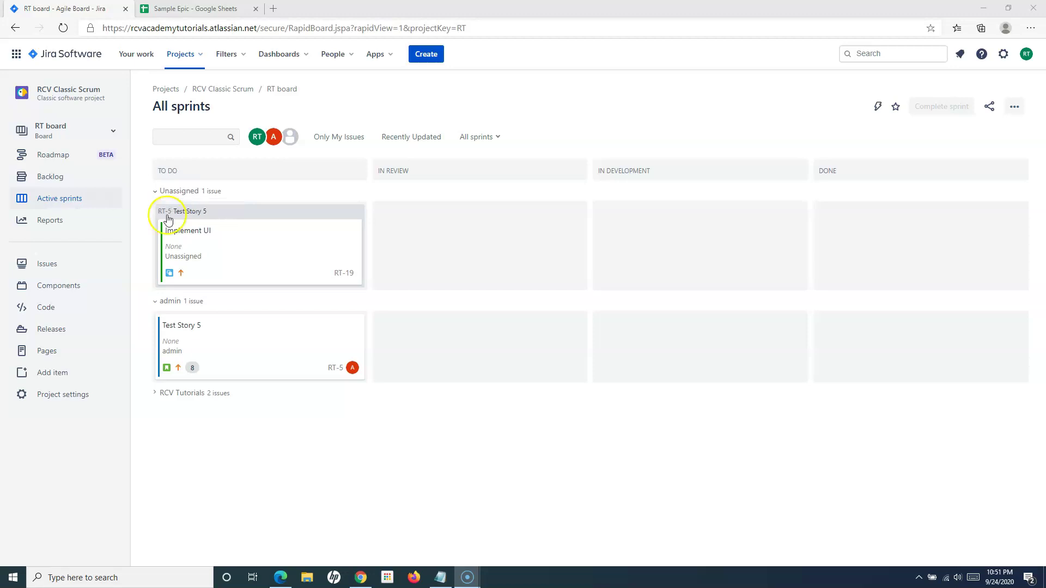
# Open the RT board's backlog and clear the epic filter to list all issues
pyautogui.click(194, 239)
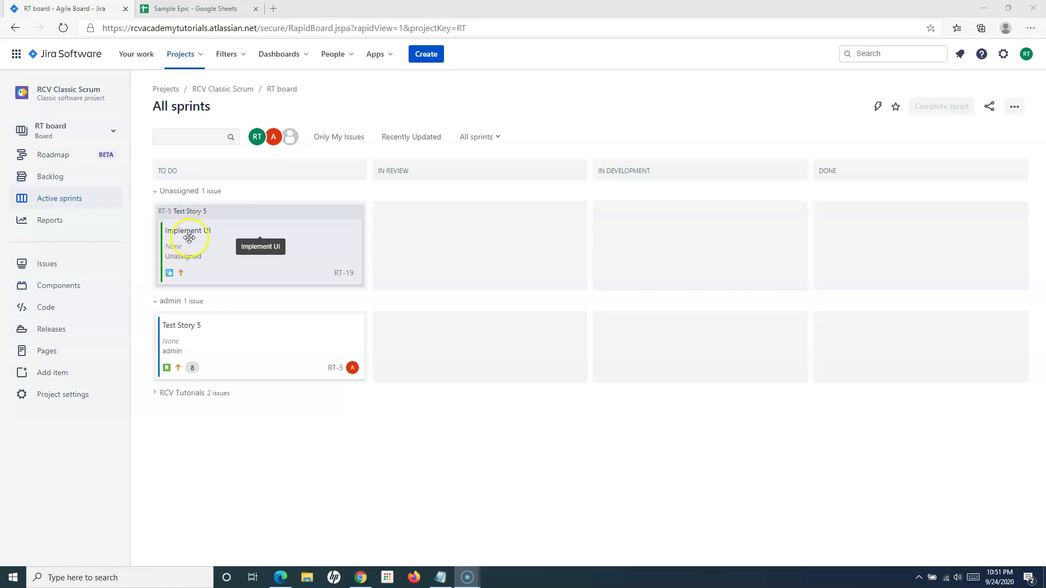
pyautogui.click(42, 178)
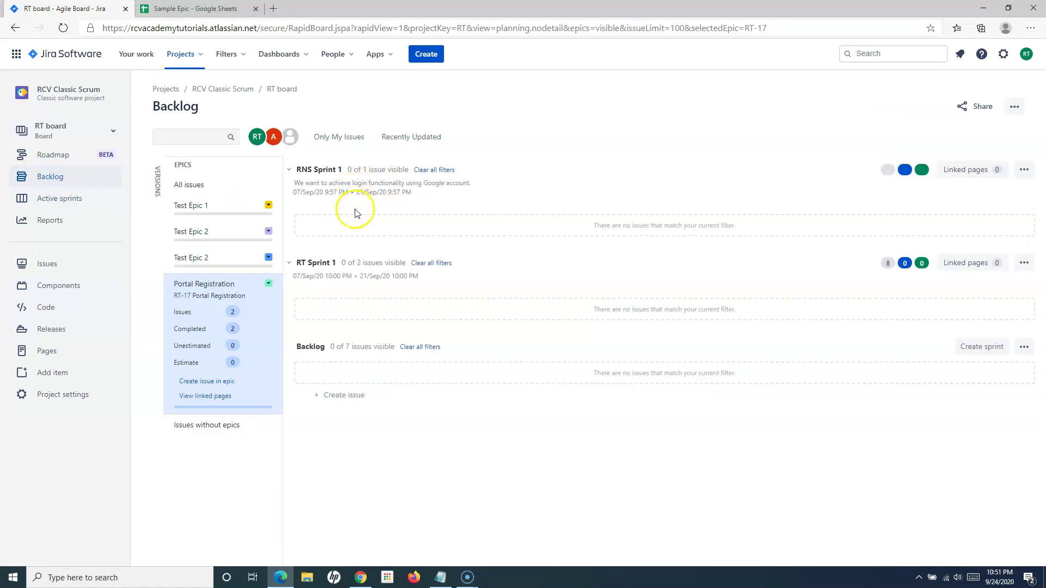
pyautogui.click(183, 257)
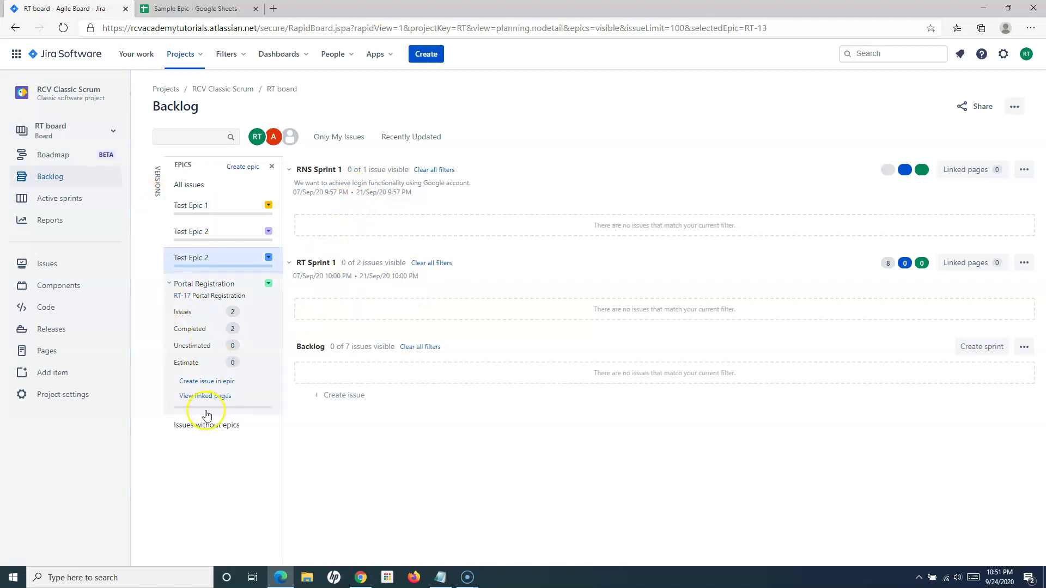
pyautogui.click(200, 186)
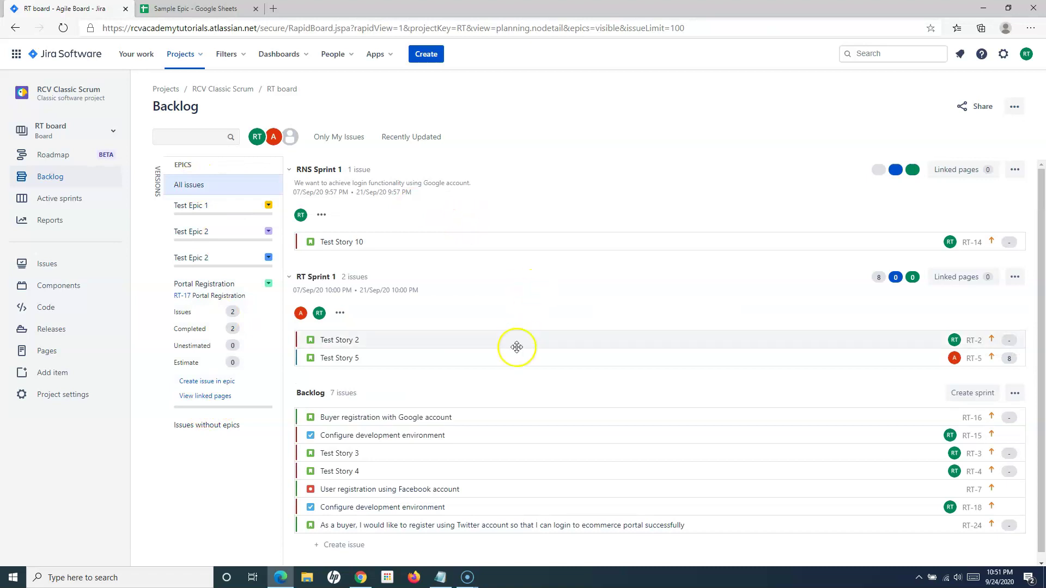
pyautogui.scroll(-1, 518, 339)
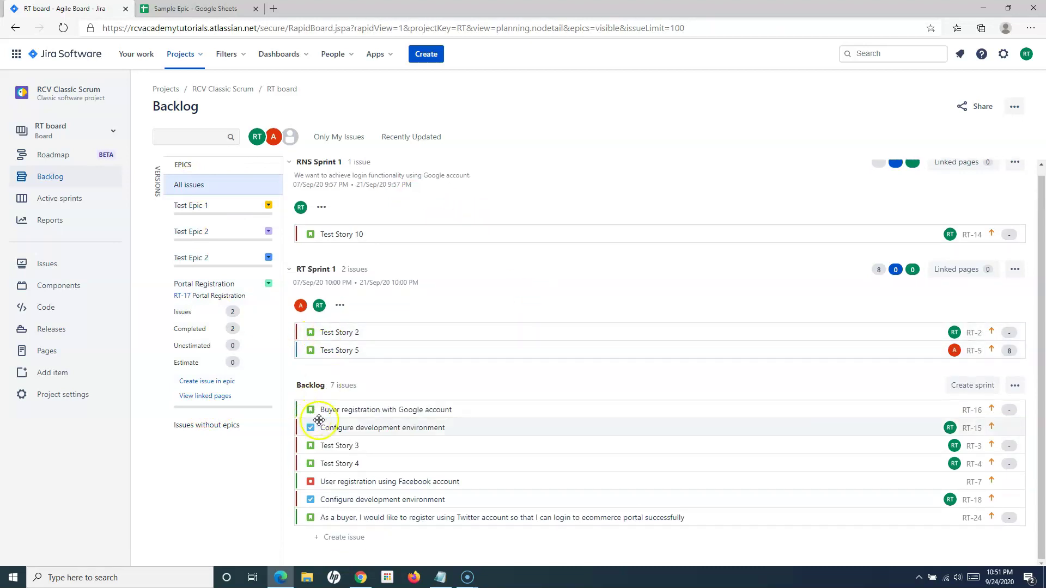
# Open the details of the "Buyer registration with Google account" story and expand its additional fields
pyautogui.click(973, 410)
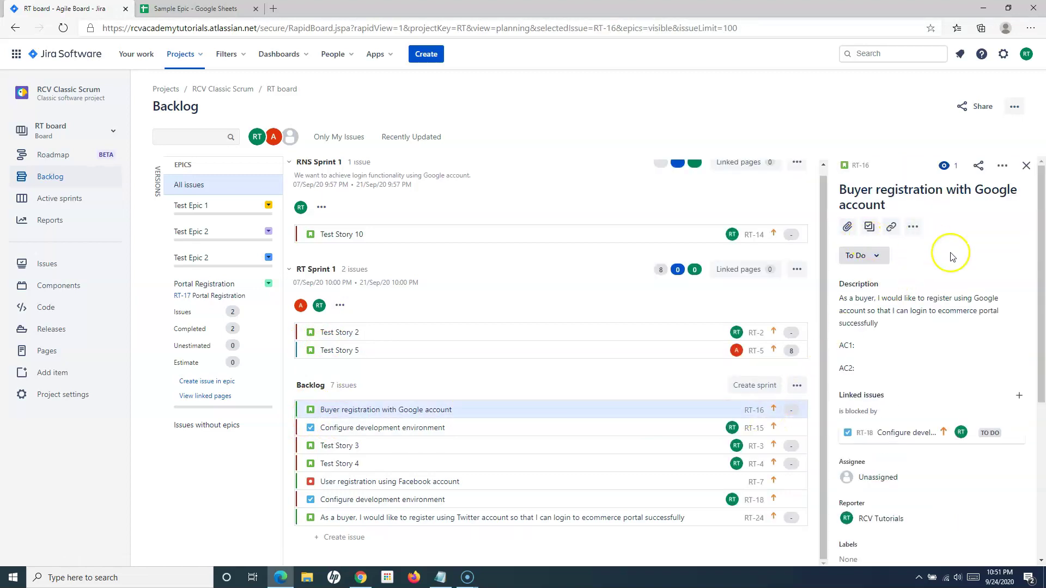
pyautogui.scroll(-3, 943, 374)
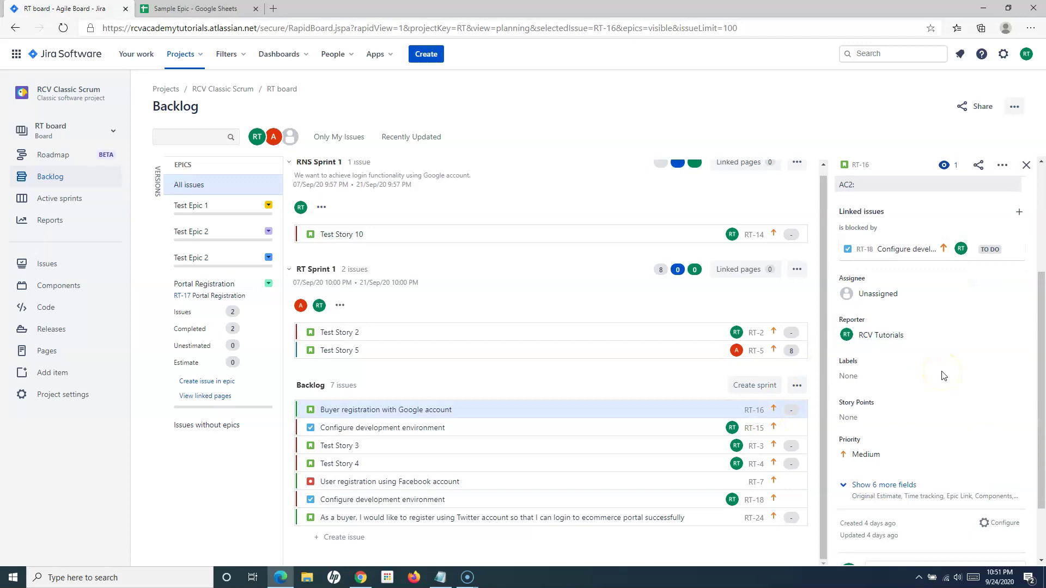
pyautogui.scroll(-2, 899, 414)
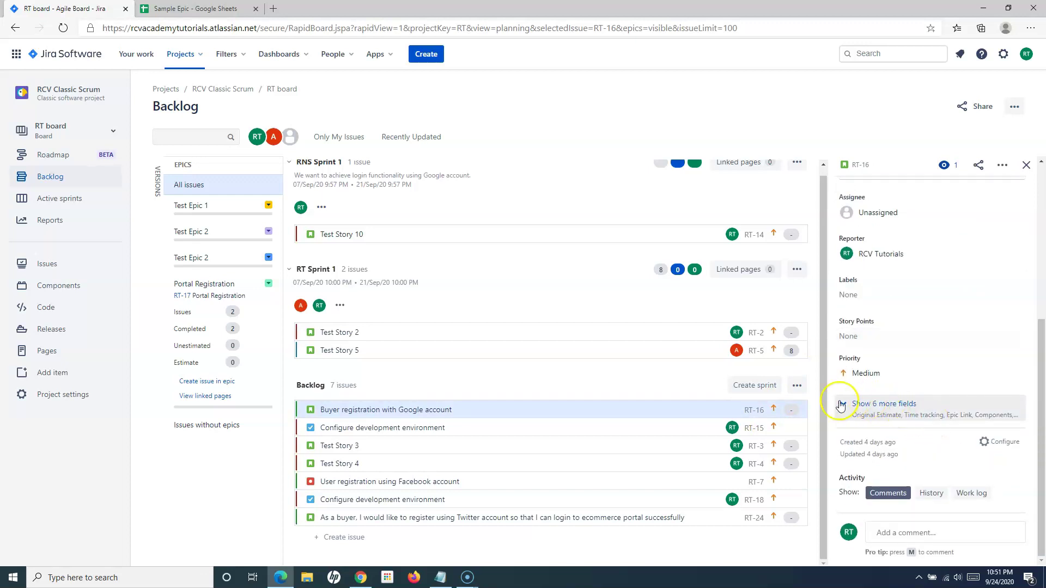
pyautogui.click(878, 402)
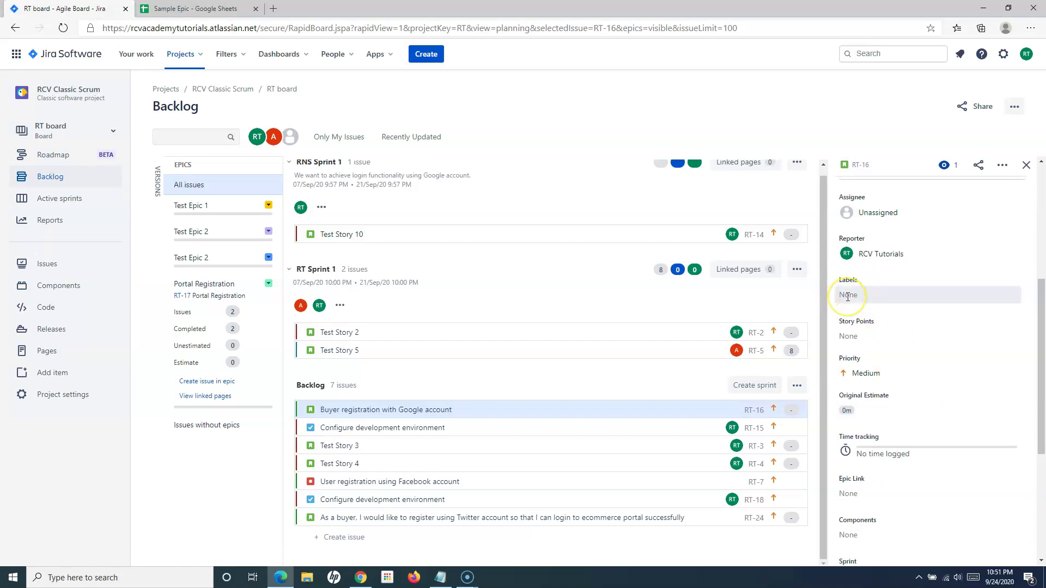
# Create the new label Registration on the "Buyer registration with Google account" story
pyautogui.click(848, 297)
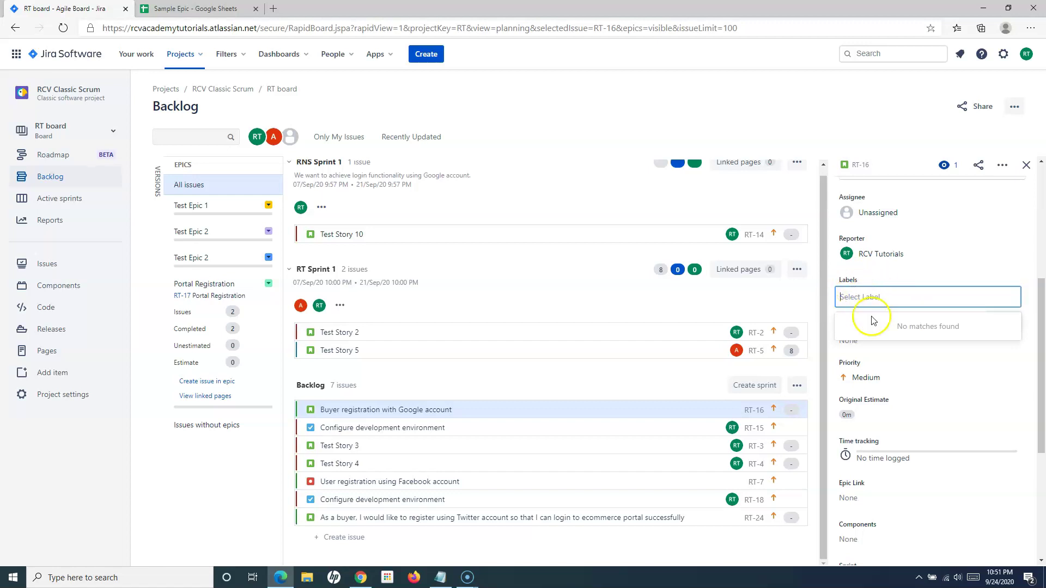
pyautogui.click(315, 408)
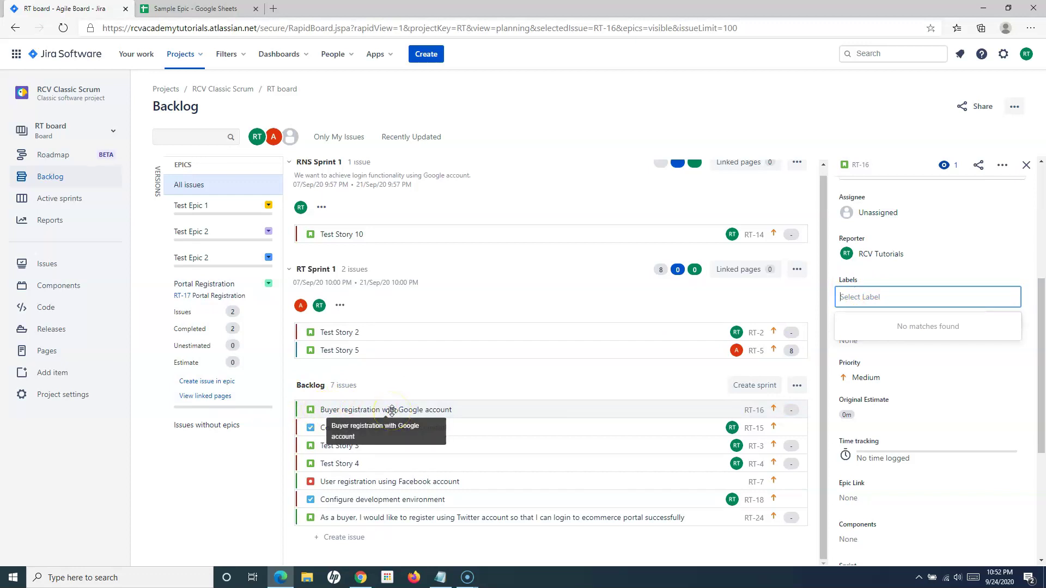
pyautogui.click(860, 299)
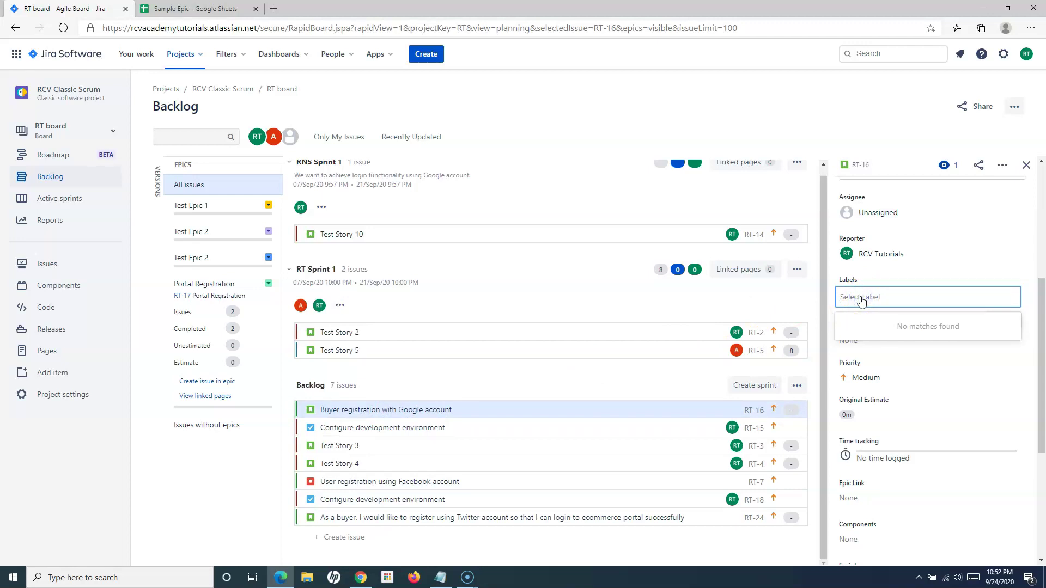
pyautogui.write('Registration')
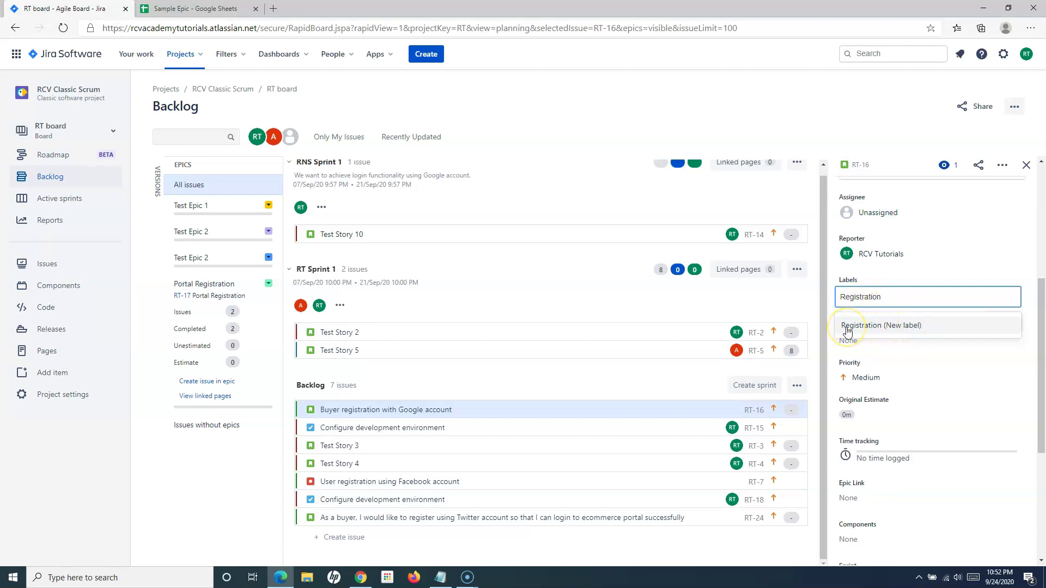
pyautogui.click(916, 326)
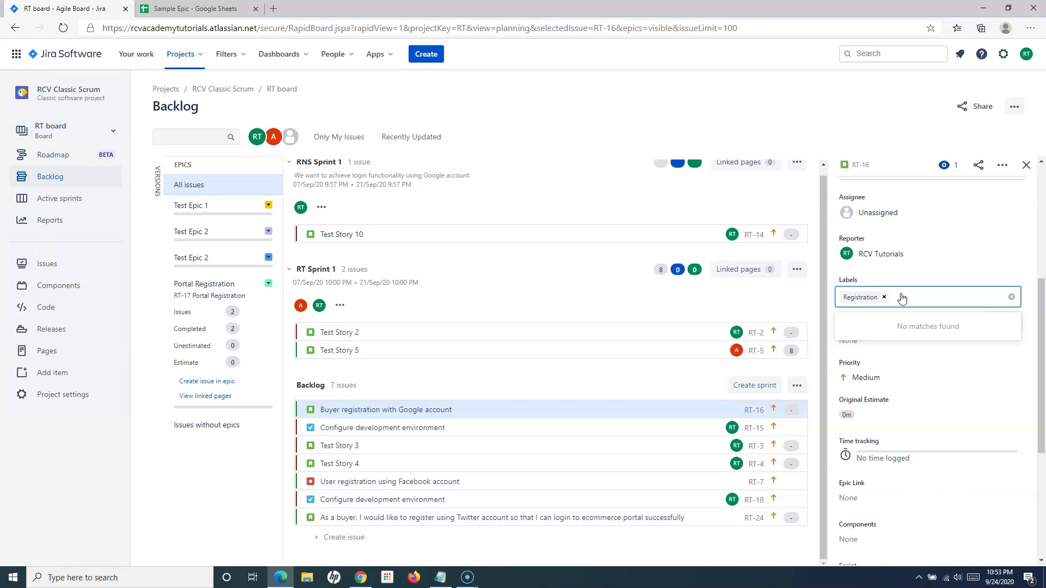
# Create a second new label, UI, on the same story and save its labels
pyautogui.write('UI')
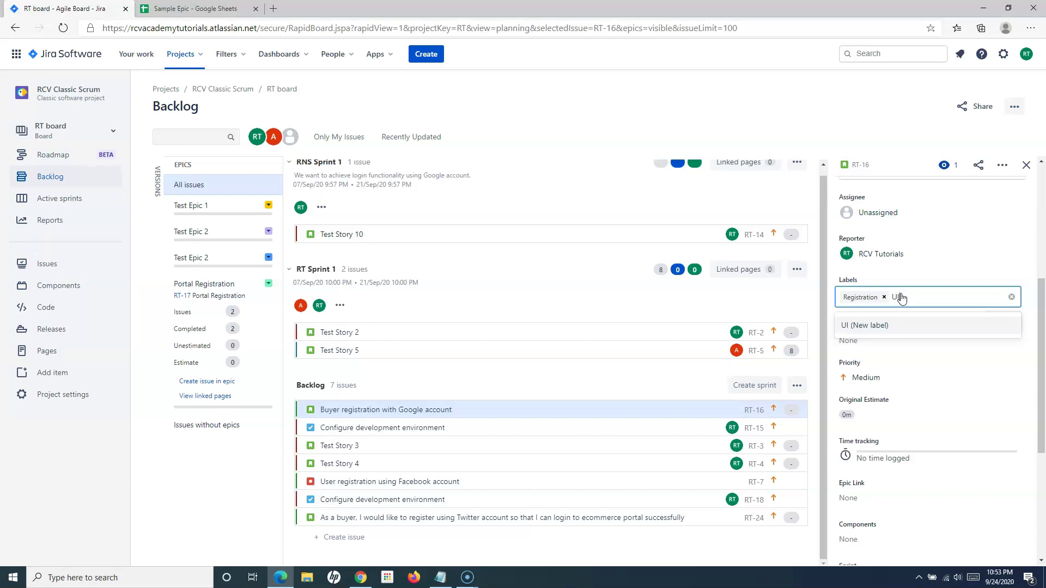
pyautogui.press('Return')
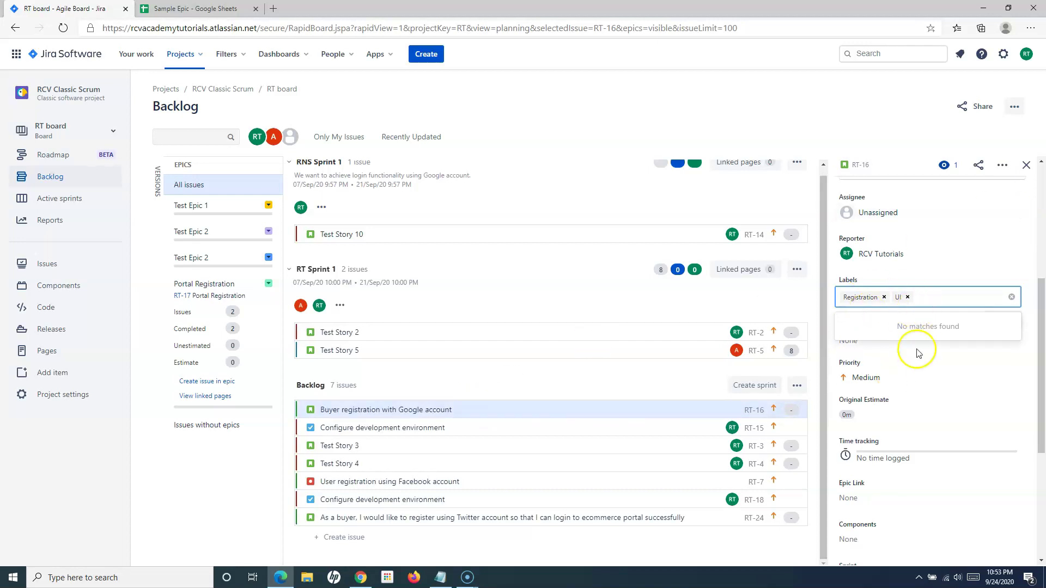
pyautogui.click(983, 253)
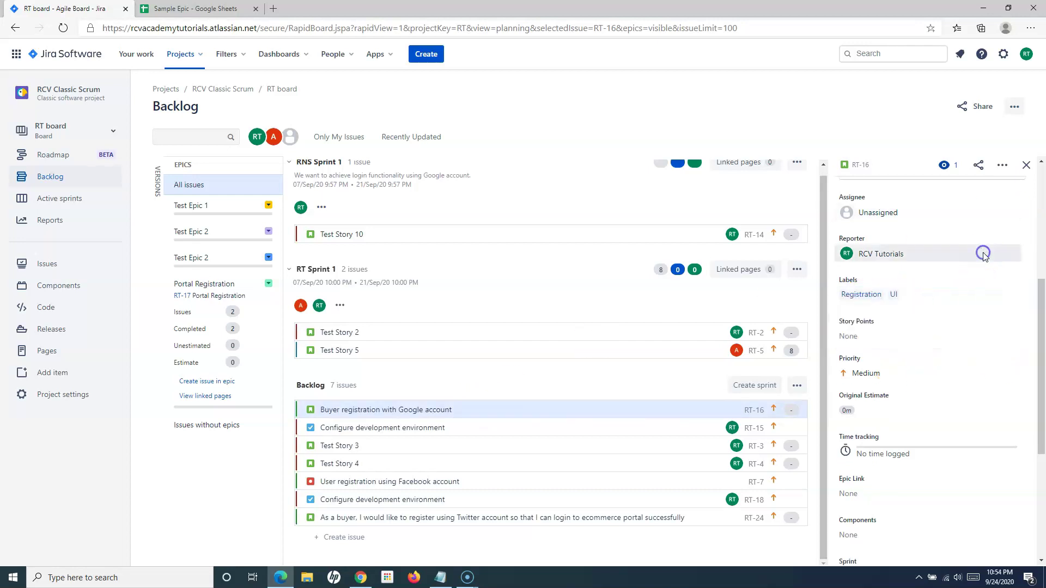
pyautogui.click(1025, 198)
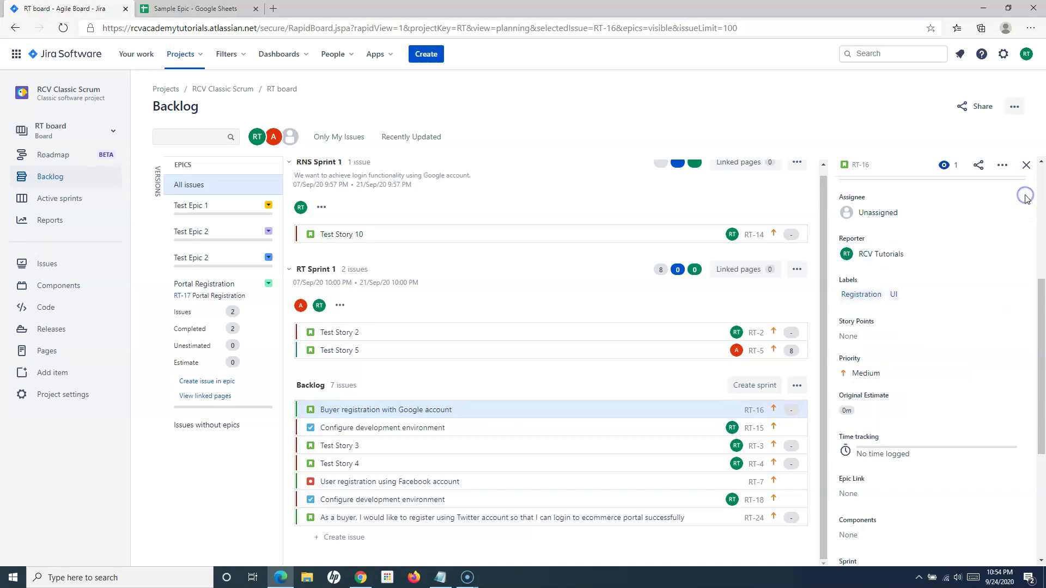
# Assign the existing label Registration to the "Configure development environment" task RT-15, leaving its reporter as is
pyautogui.click(341, 430)
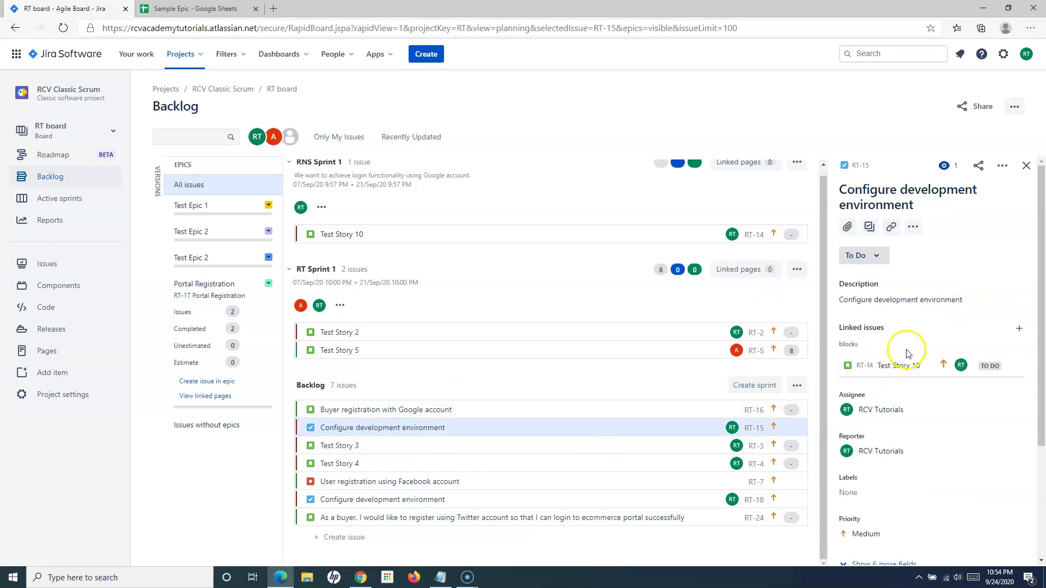
pyautogui.scroll(-3, 894, 463)
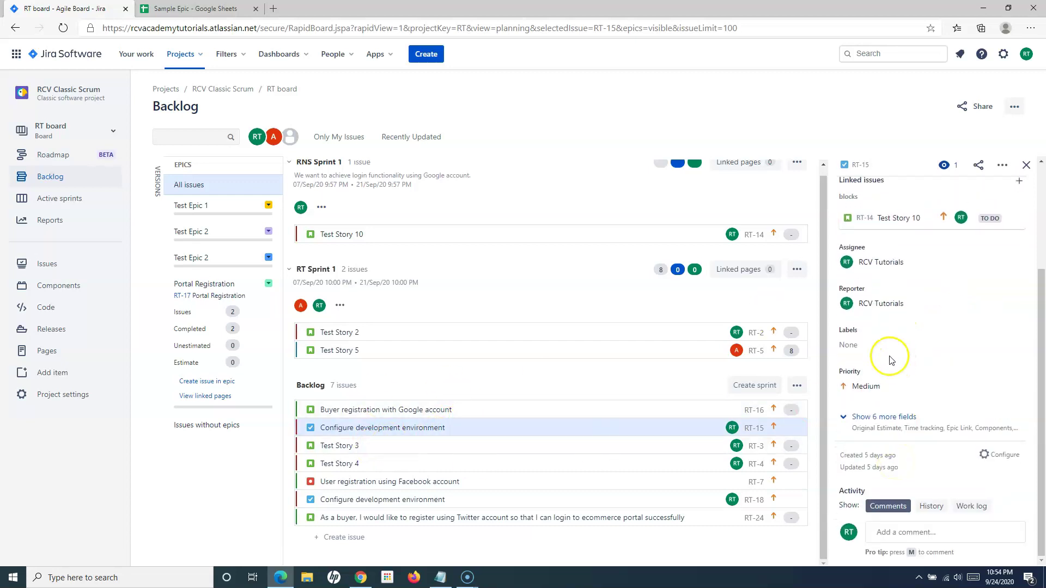
pyautogui.click(854, 345)
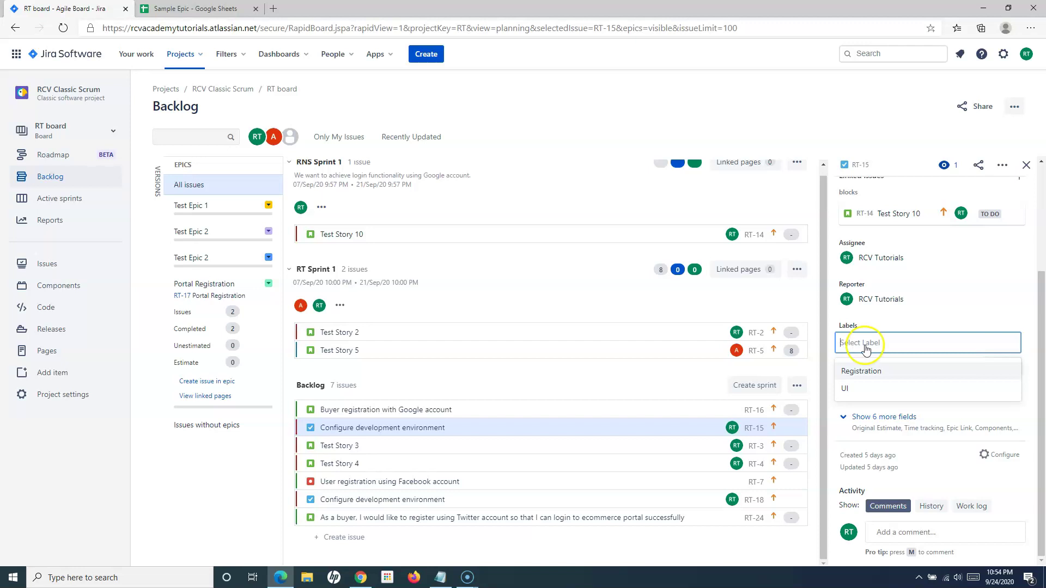
pyautogui.click(883, 379)
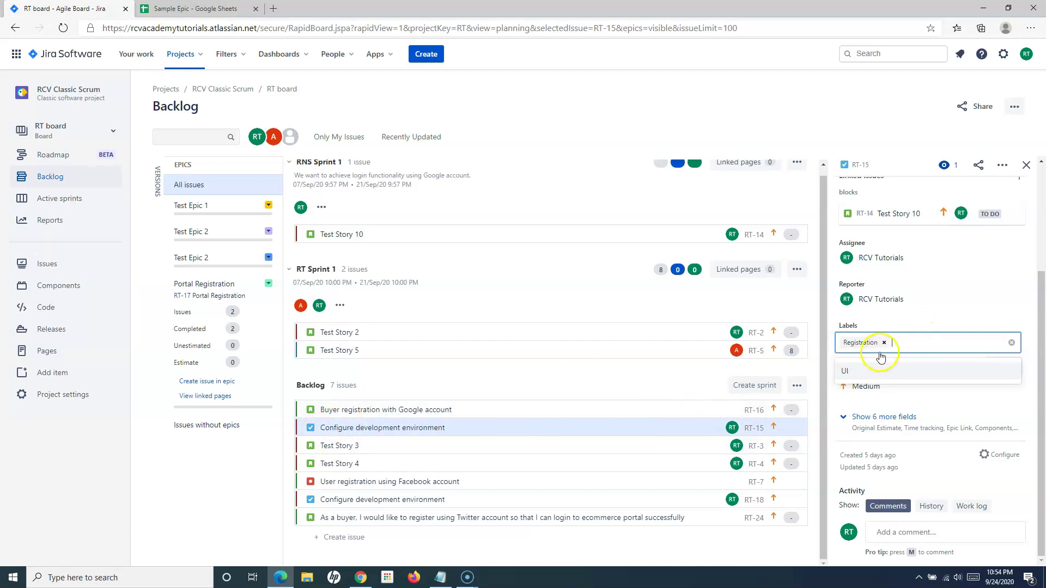
pyautogui.click(999, 301)
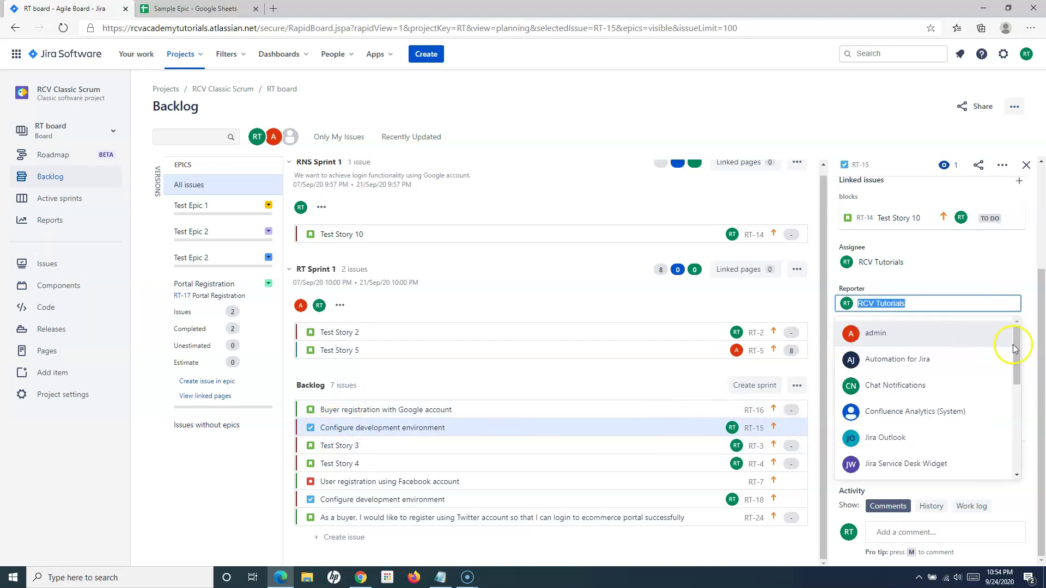
pyautogui.scroll(3, 1037, 264)
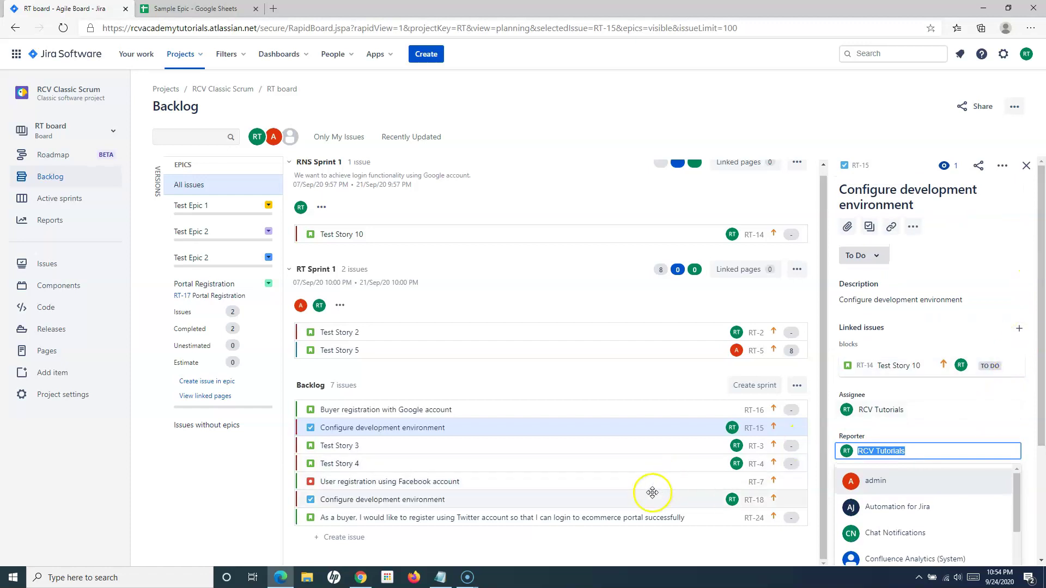
pyautogui.click(569, 434)
pyautogui.scroll(-3, 910, 476)
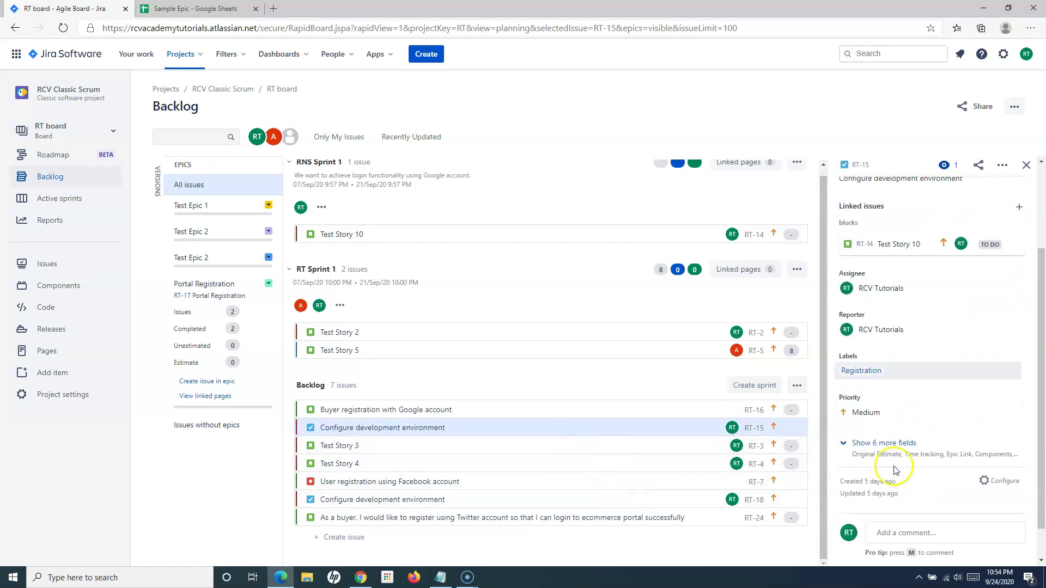
# Assign the existing label Registration to the "User registration using Facebook account" bug
pyautogui.click(370, 487)
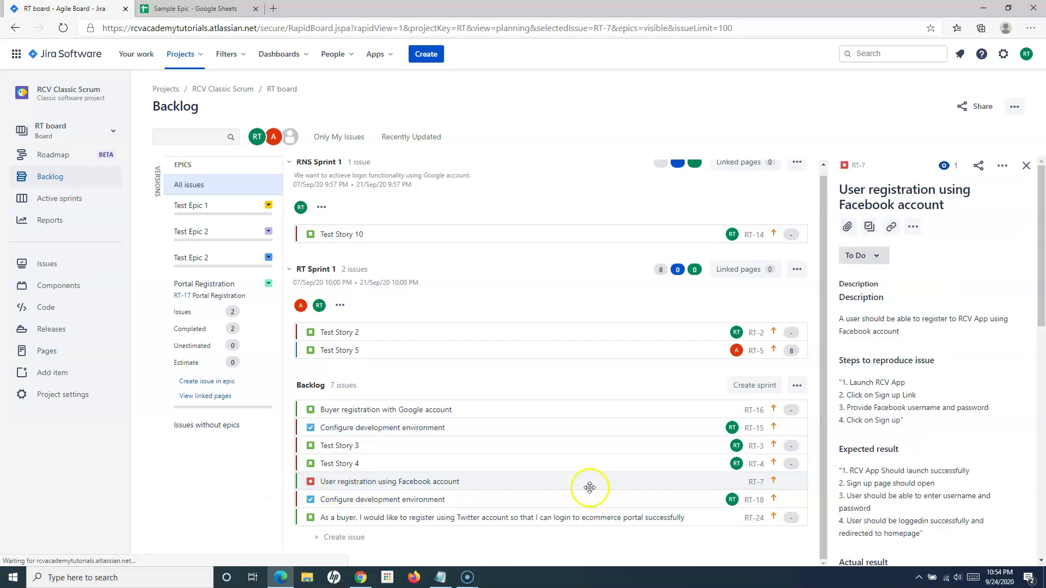
pyautogui.scroll(-10, 924, 365)
pyautogui.scroll(3, 919, 374)
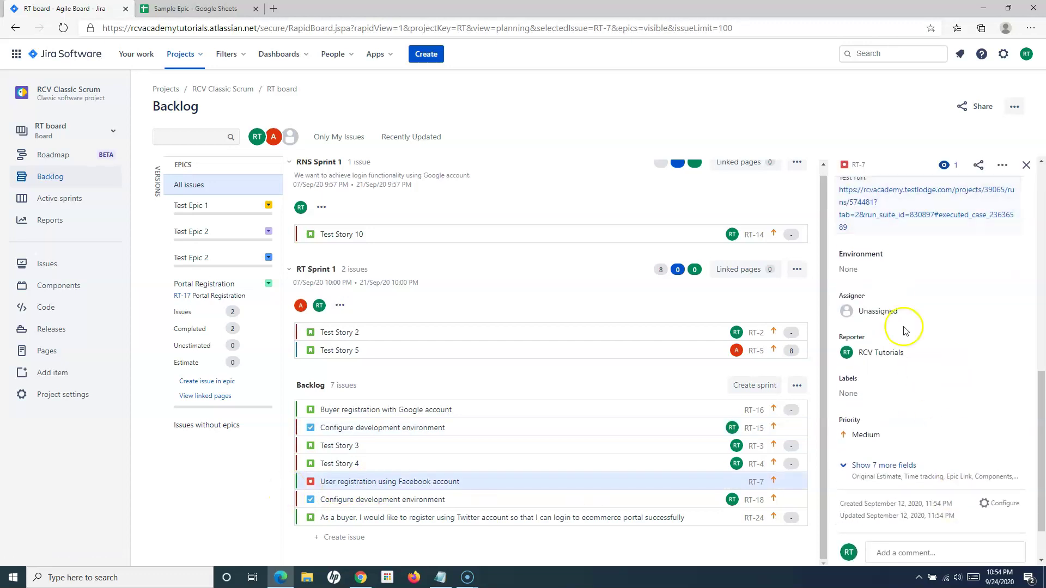
pyautogui.click(865, 395)
pyautogui.click(864, 426)
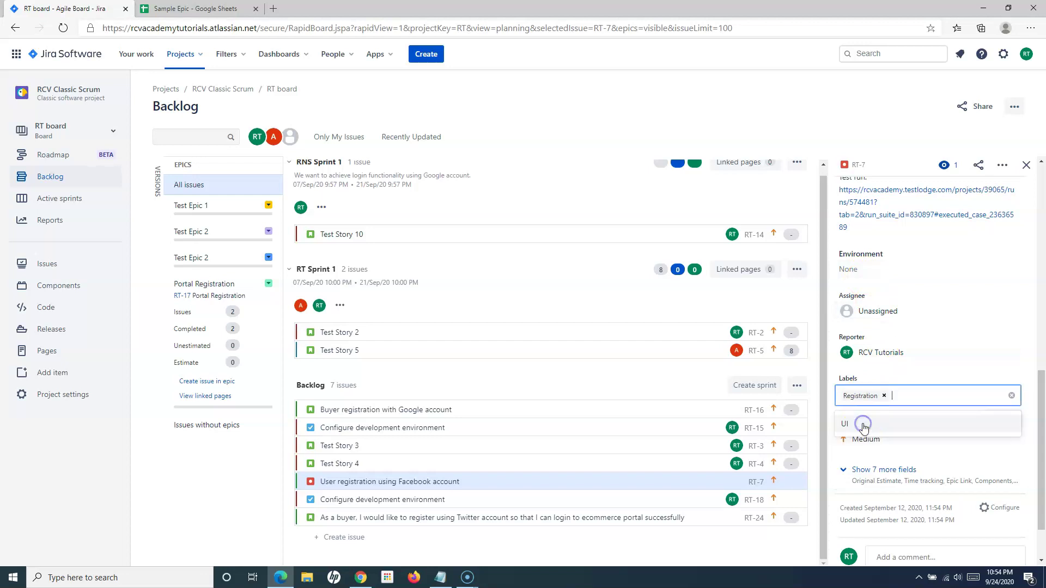
pyautogui.click(373, 480)
pyautogui.moveTo(637, 421); pyautogui.dragTo(432, 439)
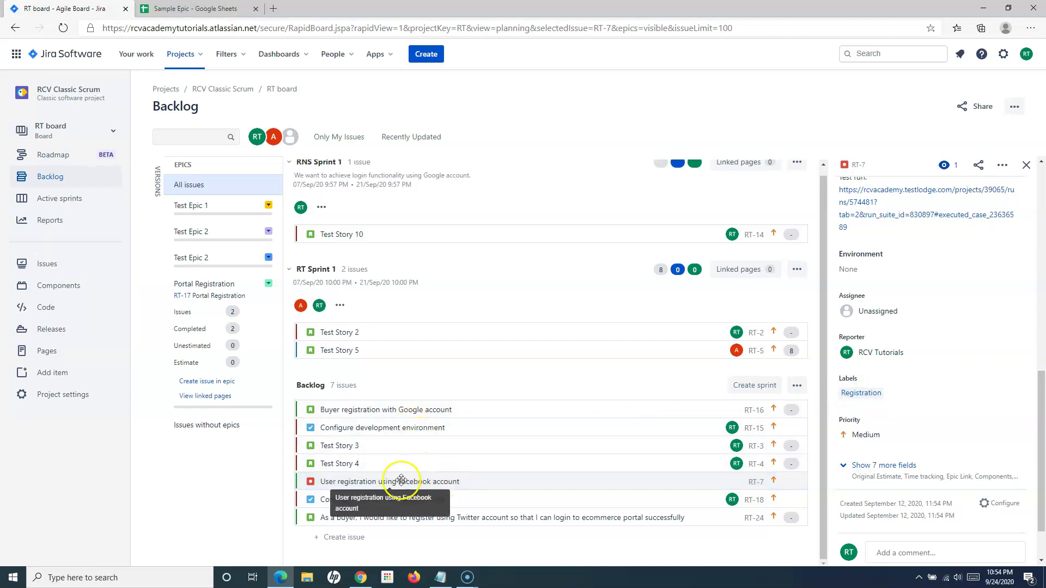
# Label the Twitter account registration story RT-24 with the existing label Registration and a new label Database
pyautogui.click(474, 518)
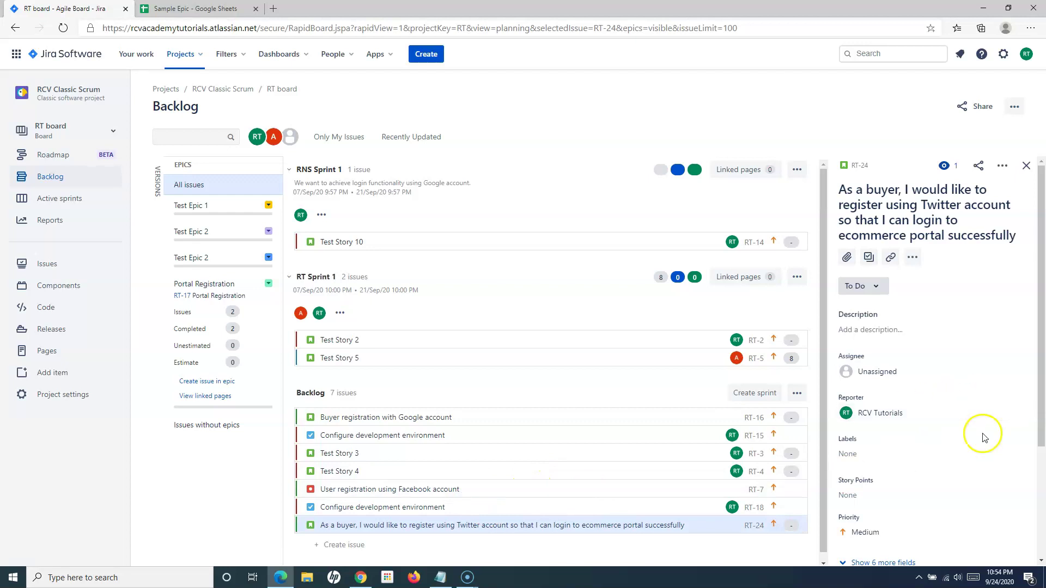
pyautogui.scroll(-3, 984, 437)
pyautogui.click(855, 297)
pyautogui.click(857, 329)
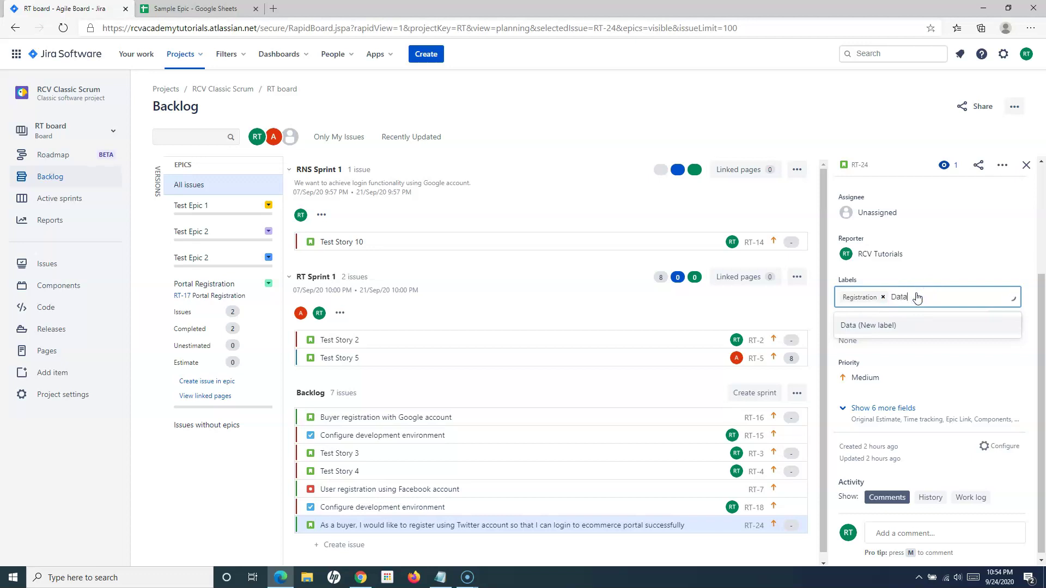
pyautogui.press('Return')
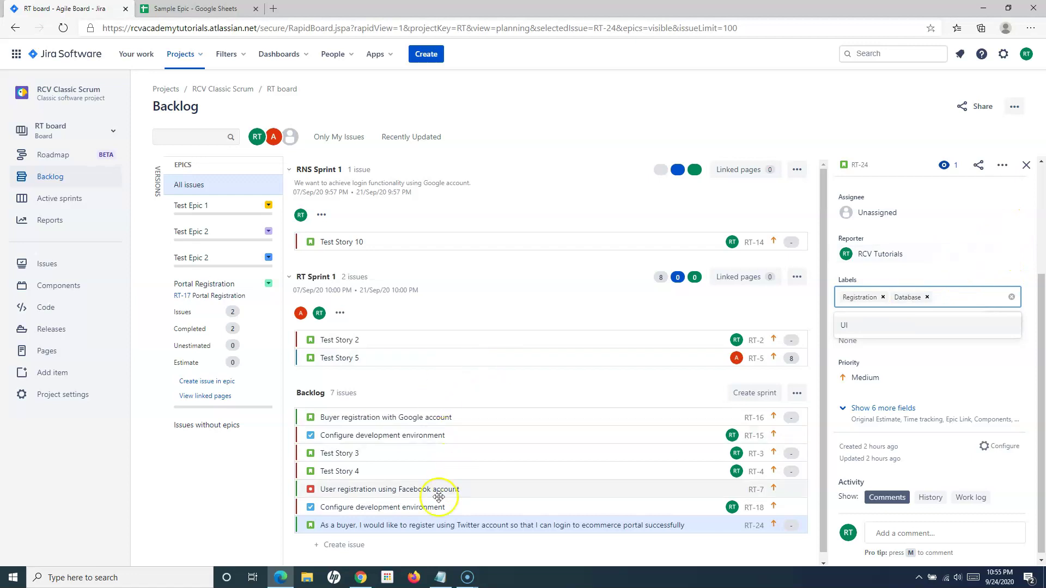
pyautogui.click(421, 527)
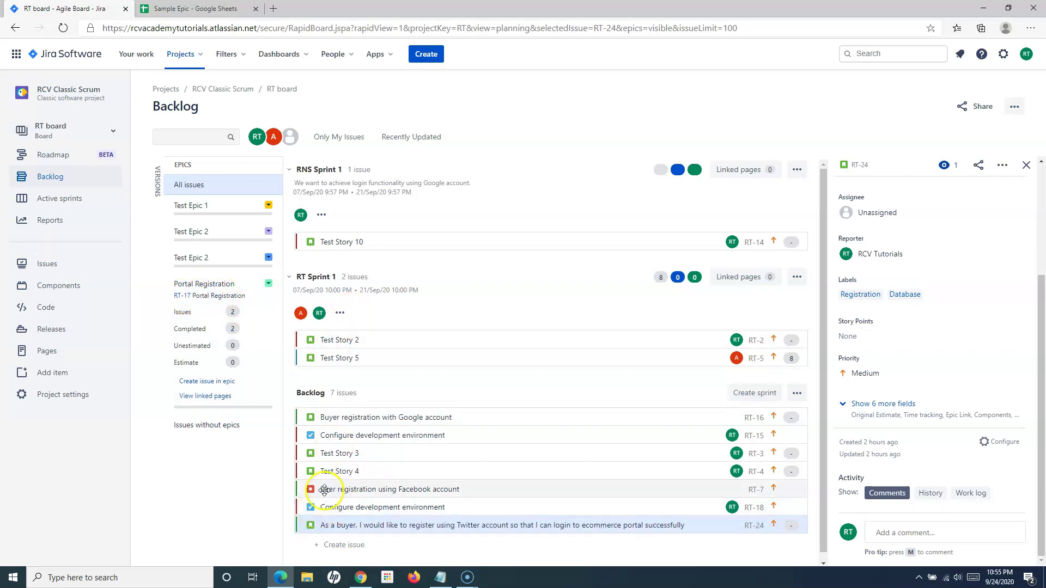
# Open the details of the Portal Registration epic RT-17 and assign it the existing label Registration
pyautogui.click(184, 302)
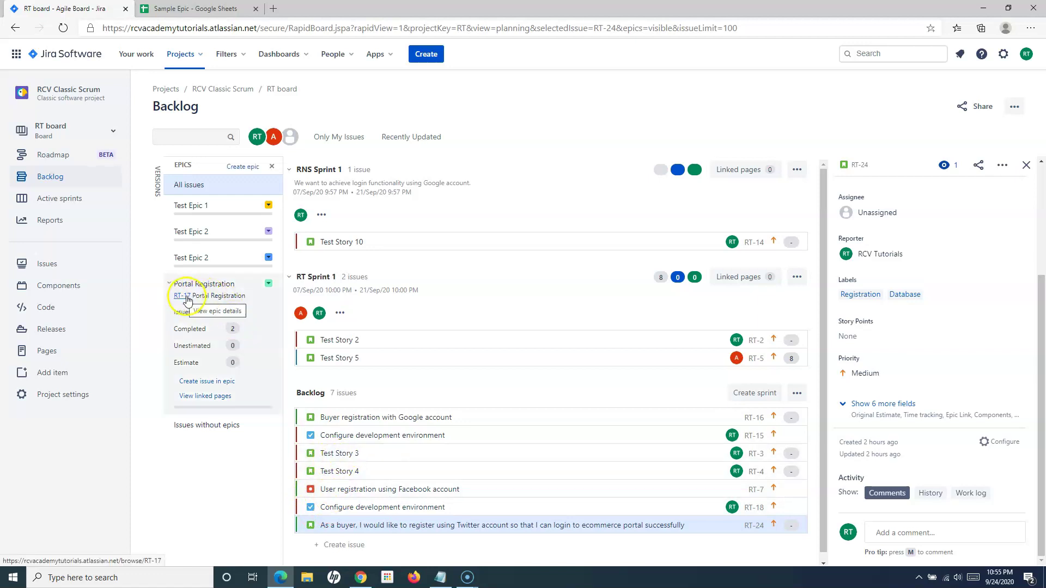
pyautogui.click(182, 301)
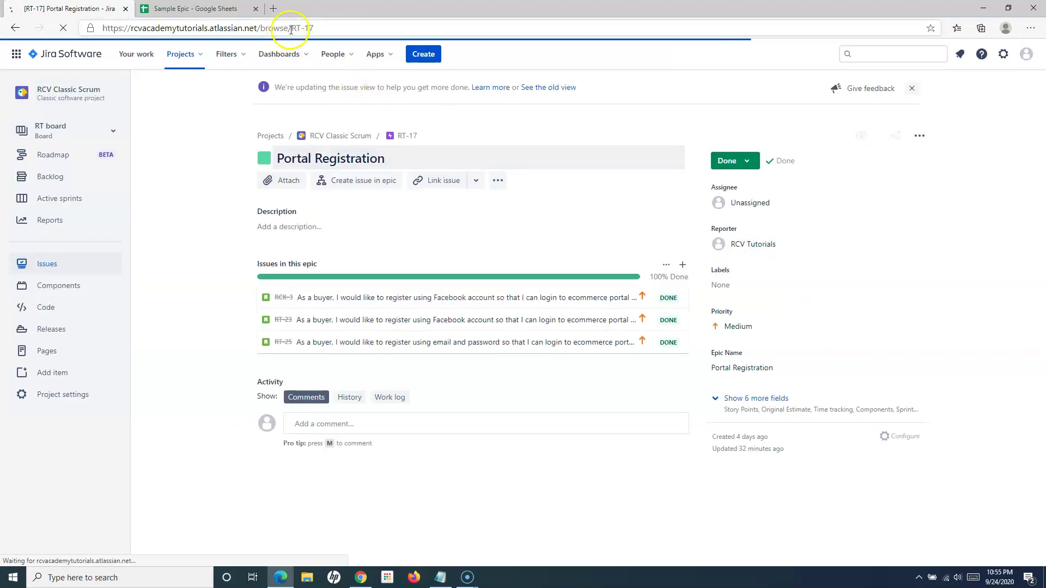
pyautogui.click(728, 287)
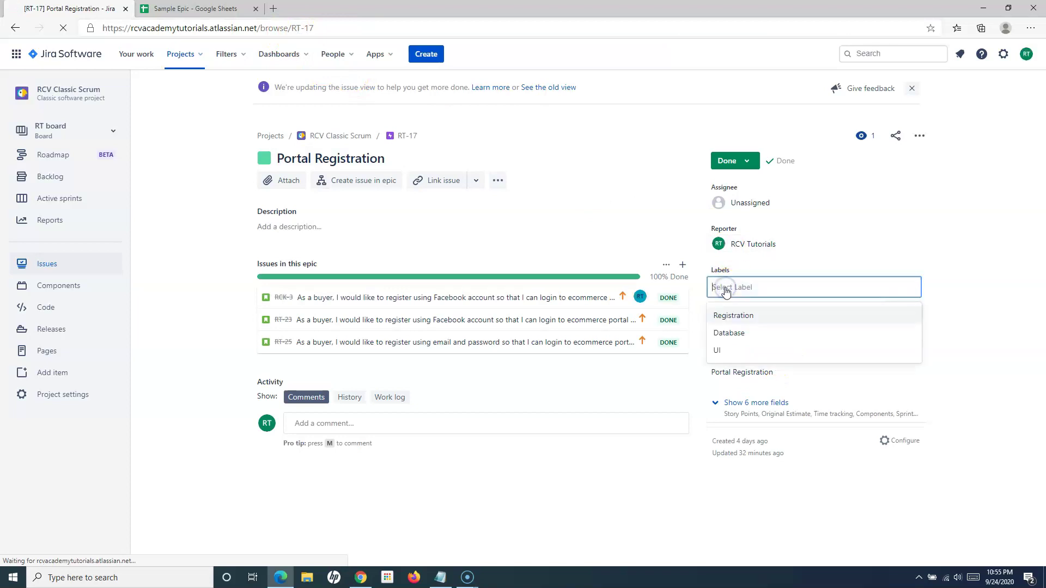
pyautogui.click(741, 315)
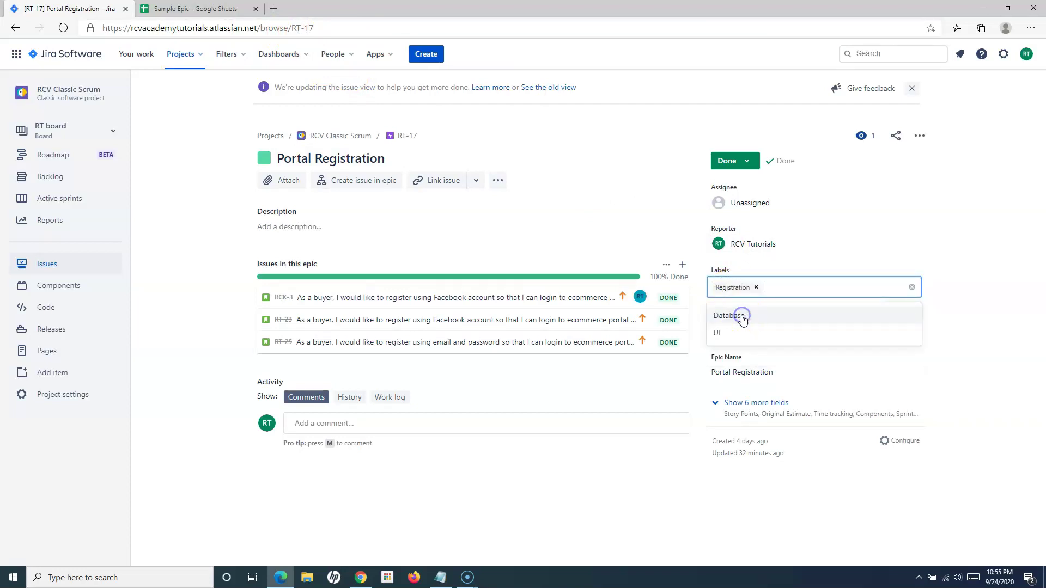
pyautogui.click(944, 221)
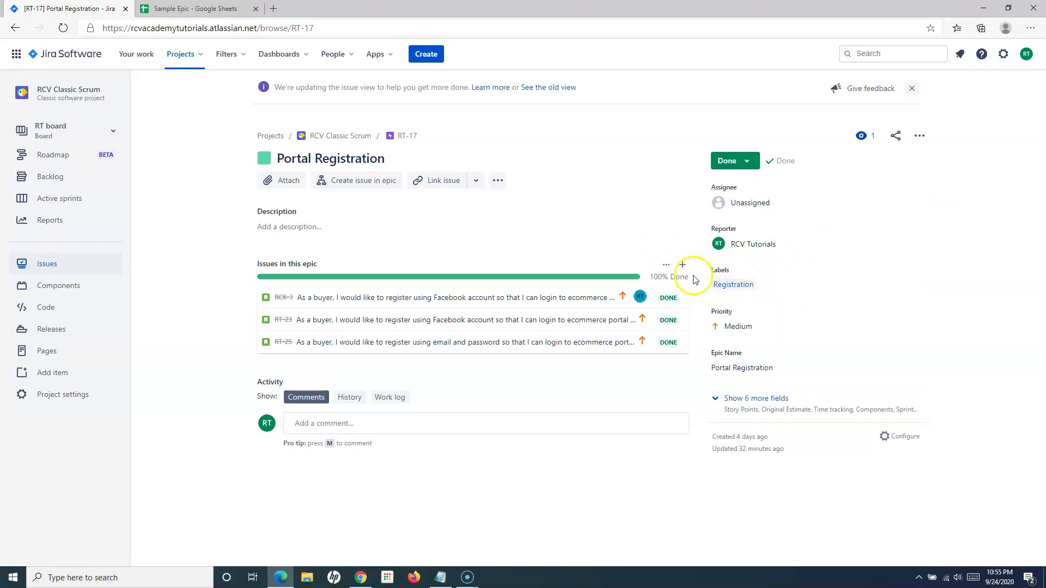
# Remove the Registration label from the Portal Registration epic and assign the same label again
pyautogui.click(789, 286)
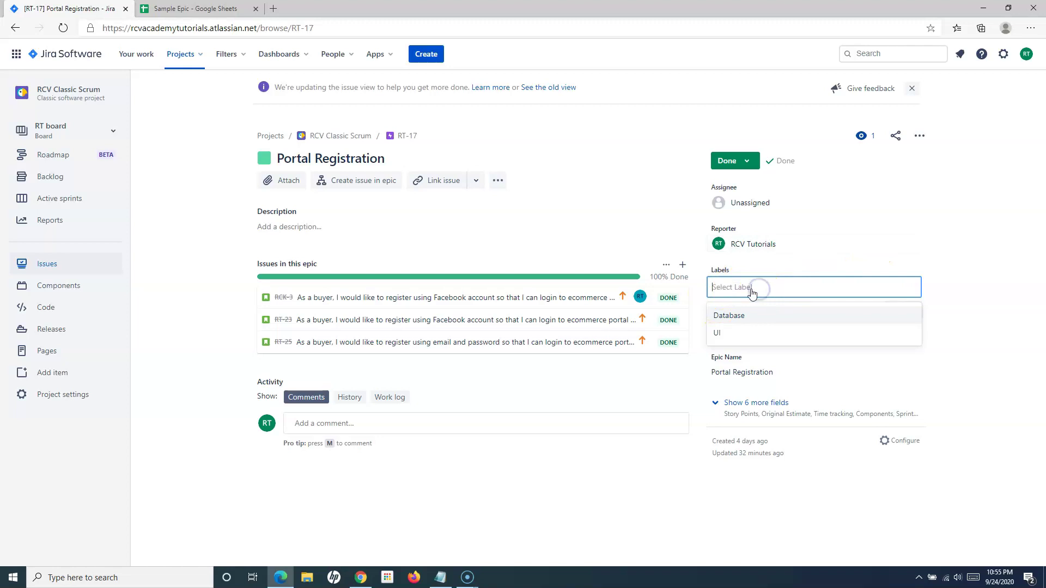
pyautogui.click(984, 271)
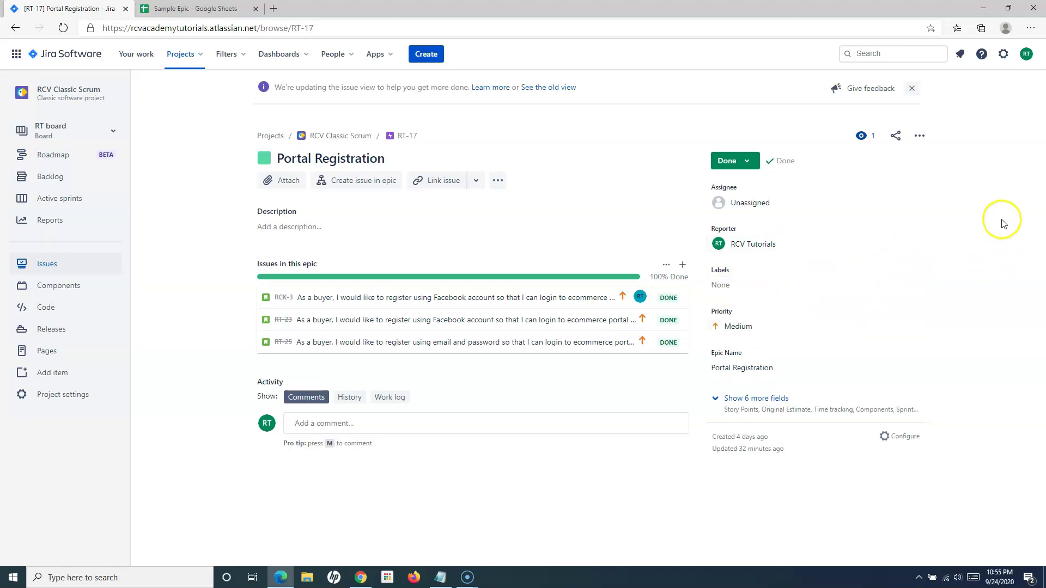
pyautogui.click(739, 287)
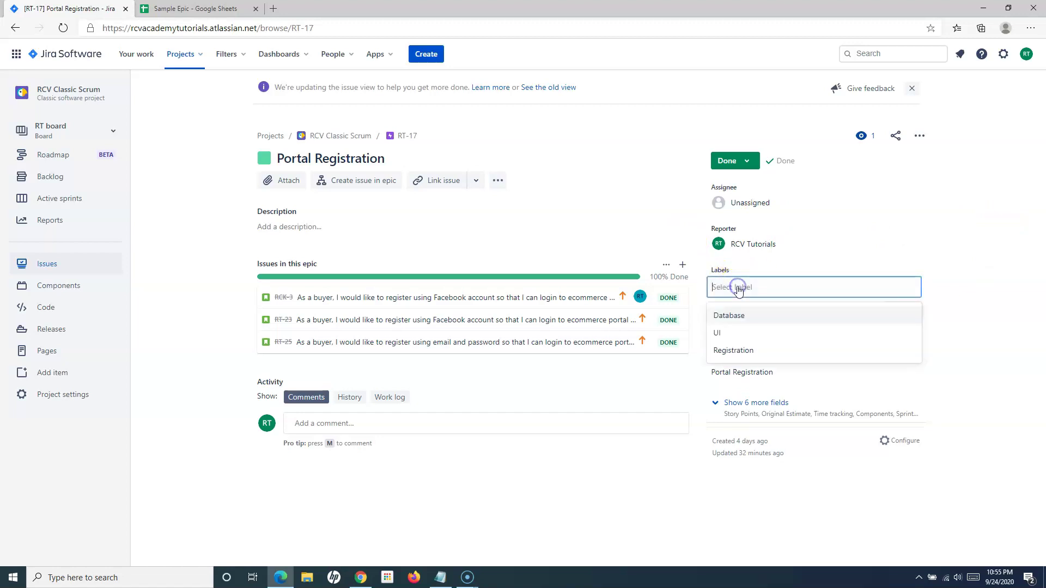
pyautogui.click(728, 350)
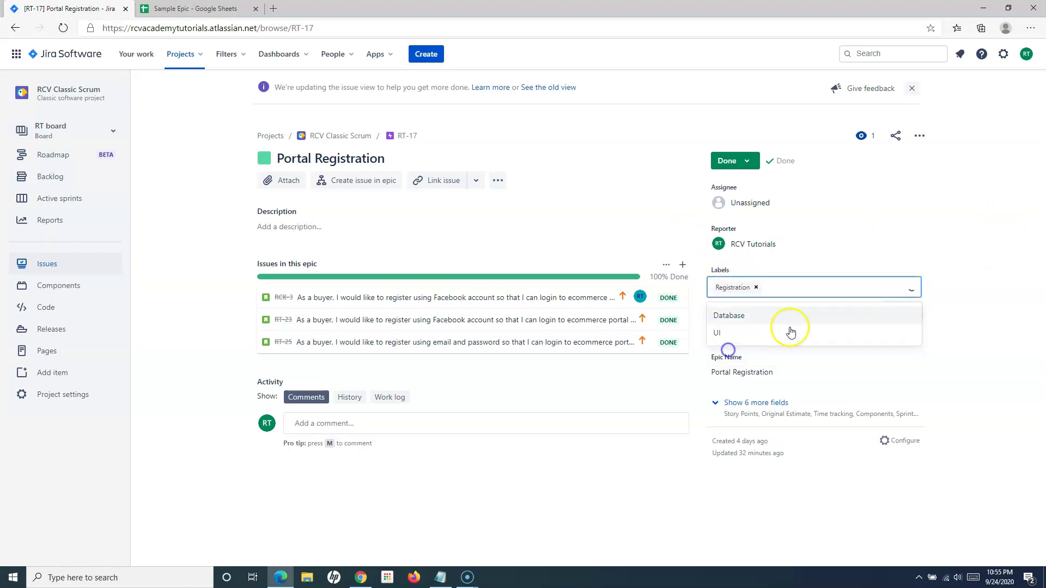
pyautogui.click(952, 262)
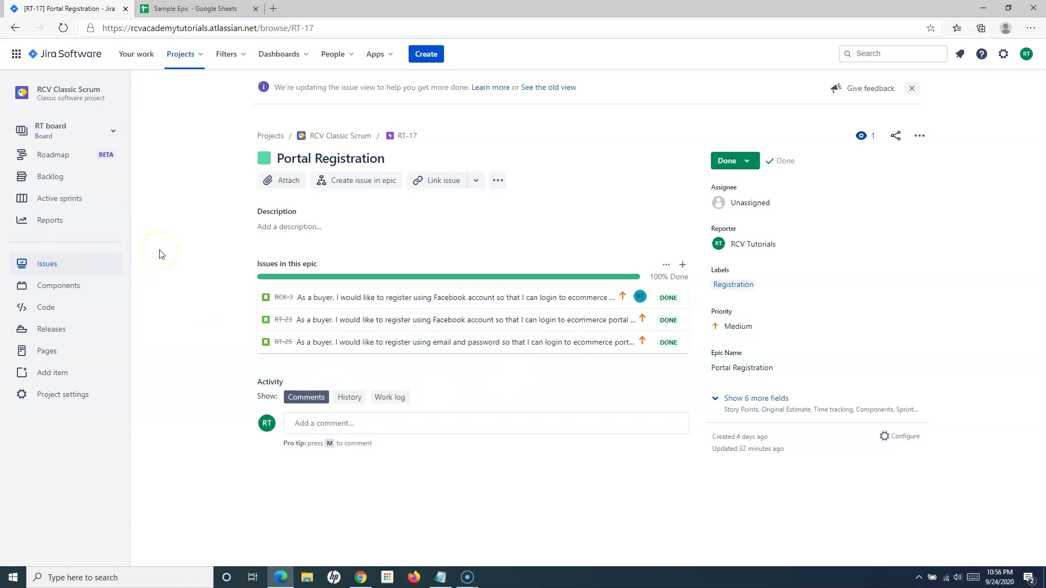
# Open the advanced issue search across all projects
pyautogui.click(231, 56)
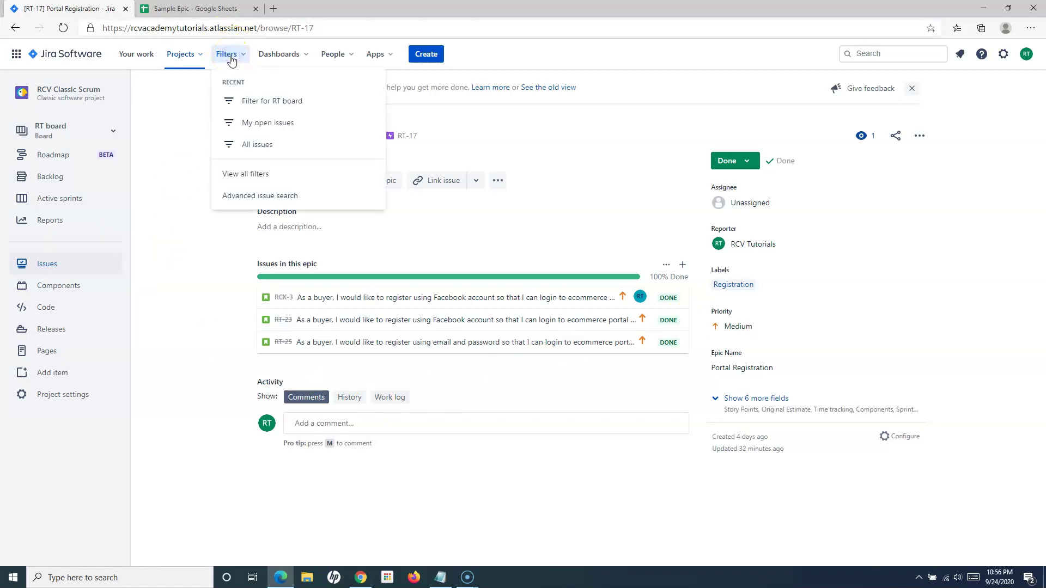
pyautogui.click(258, 178)
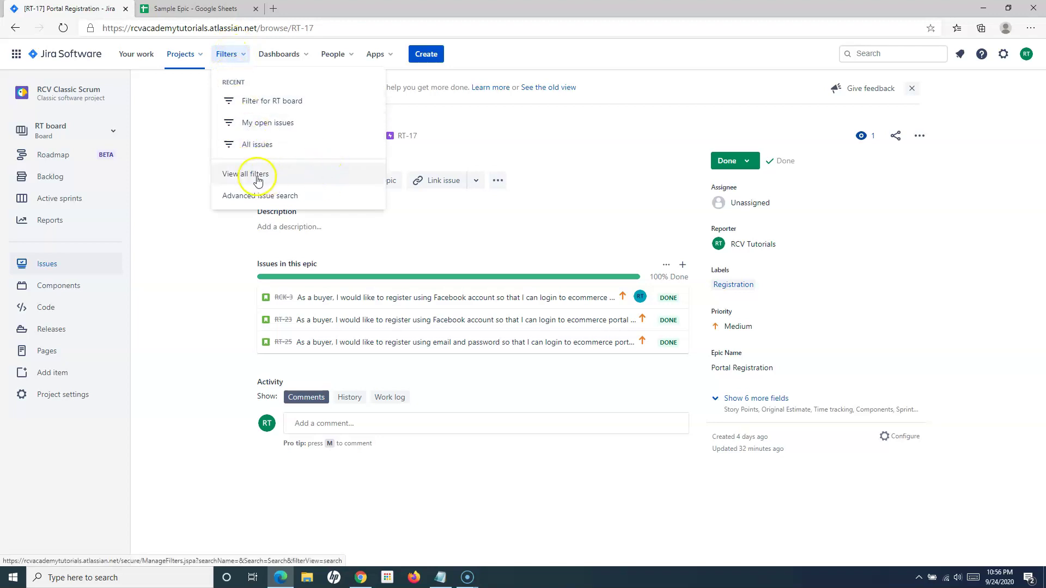
pyautogui.click(279, 198)
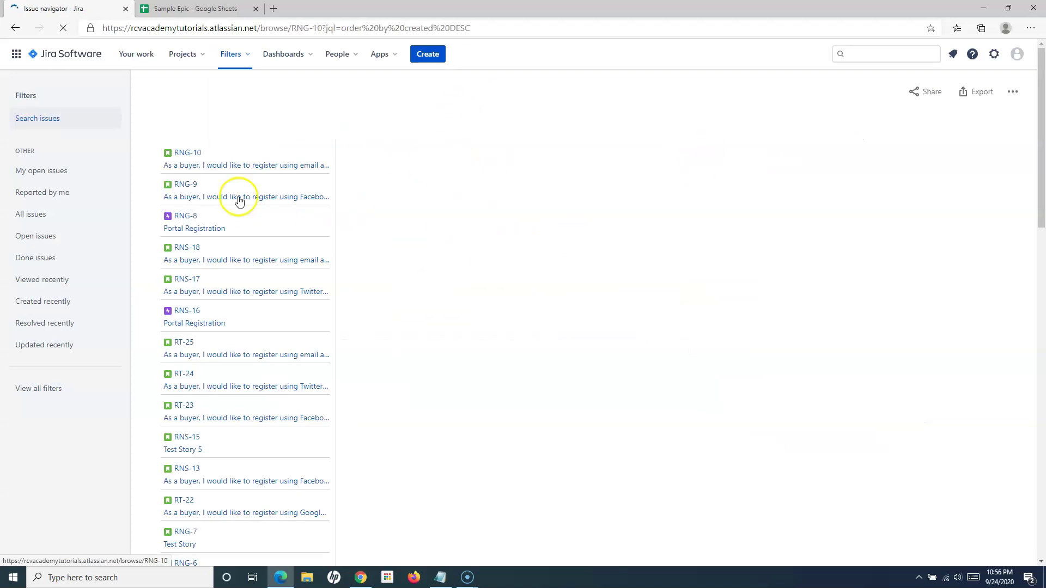
pyautogui.click(246, 54)
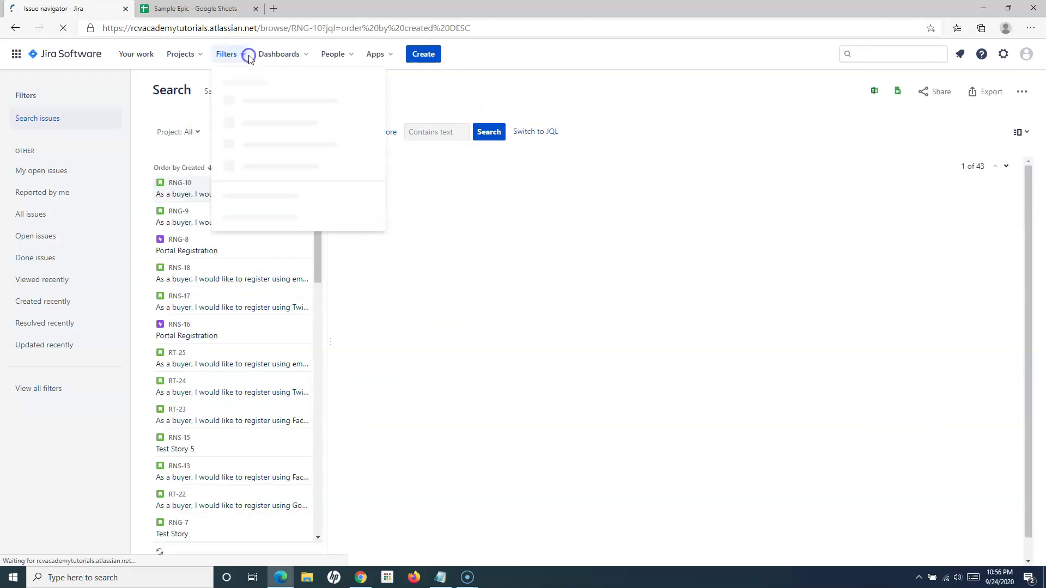
pyautogui.click(257, 200)
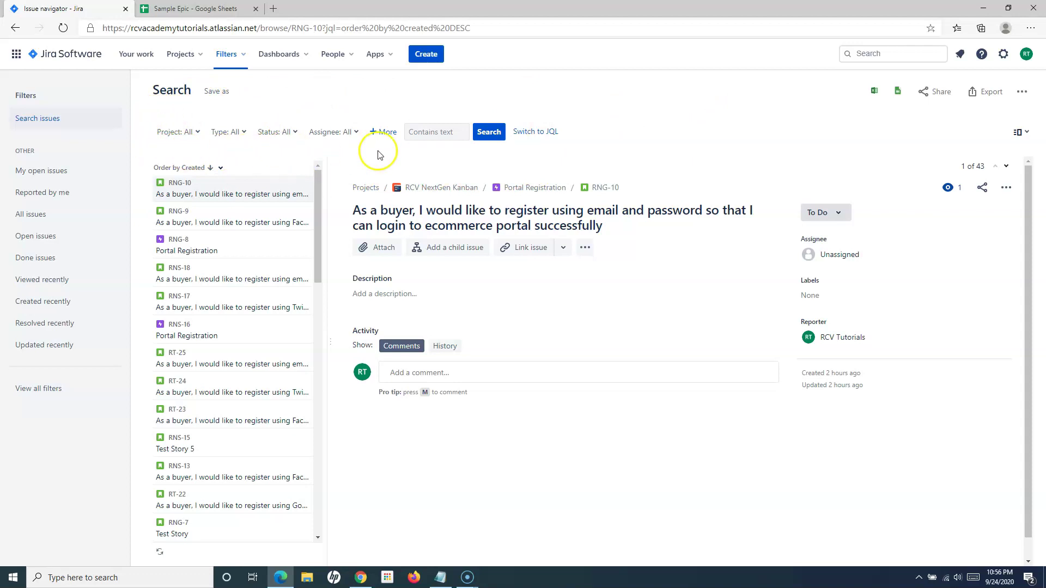
# Add the Label criterion to the issue search and filter the issues by the label Registration
pyautogui.click(389, 136)
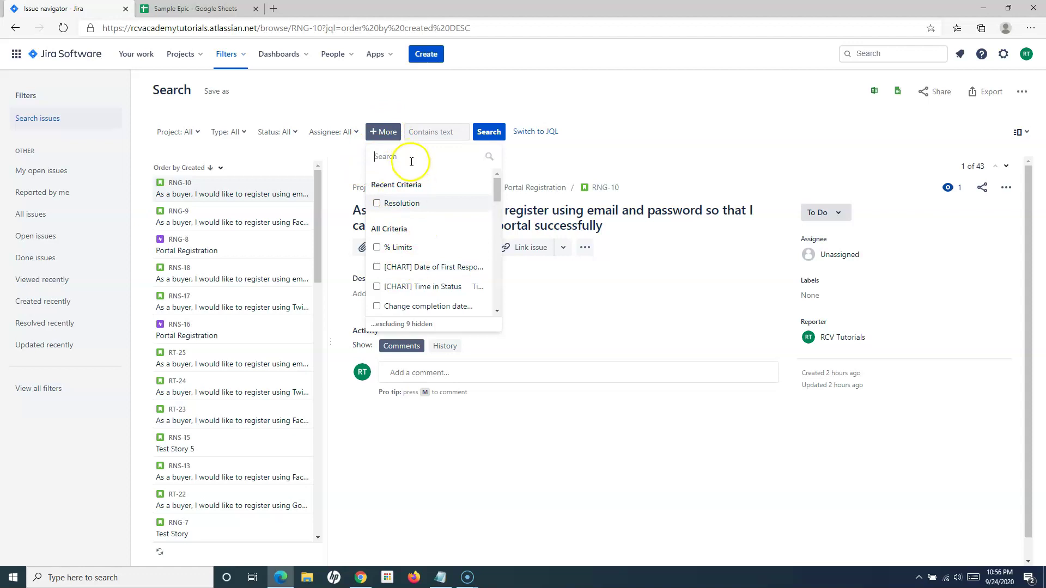
pyautogui.write('lab')
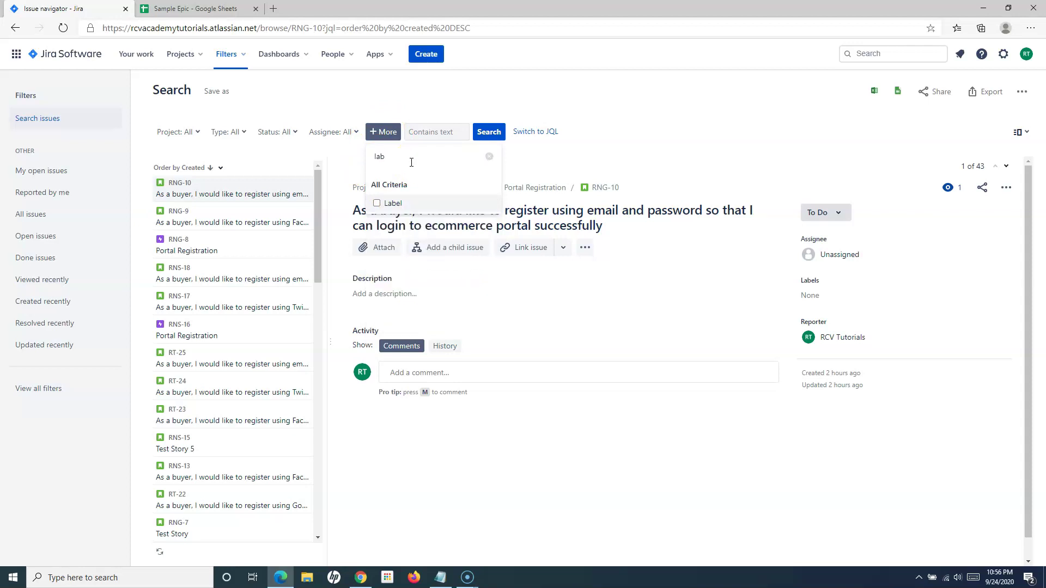
pyautogui.click(378, 206)
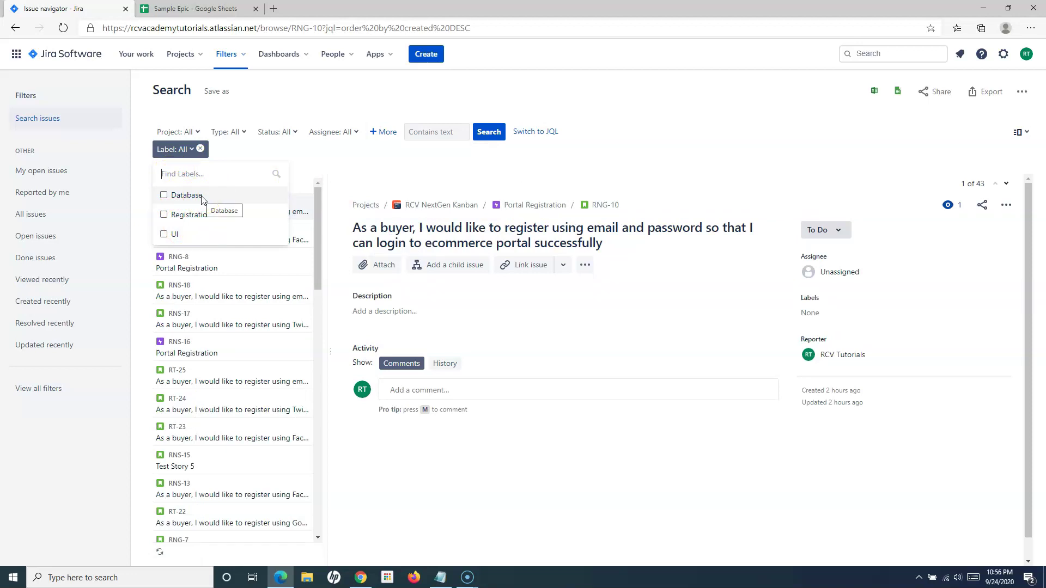
pyautogui.click(165, 216)
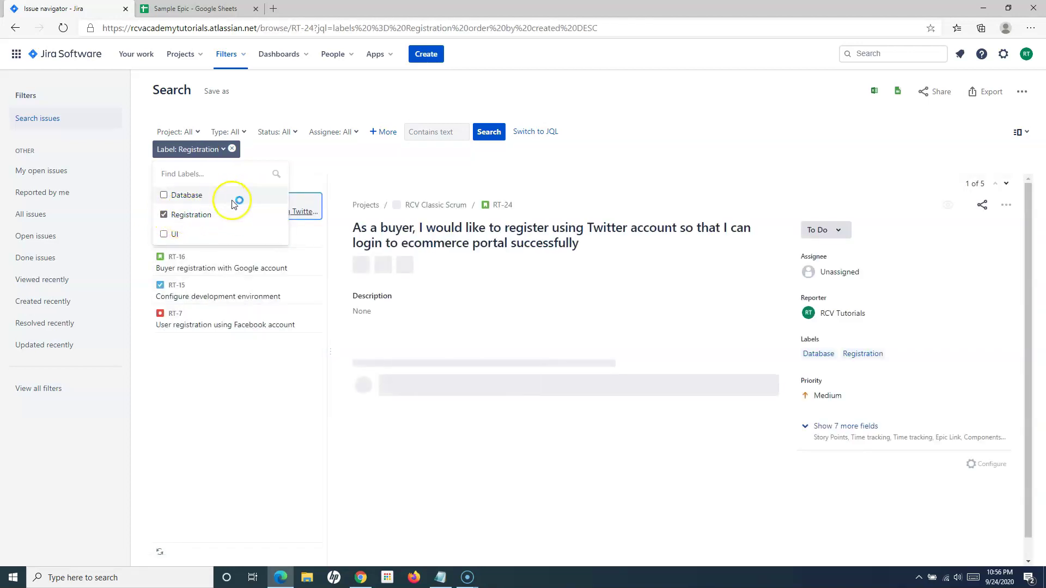
pyautogui.click(649, 93)
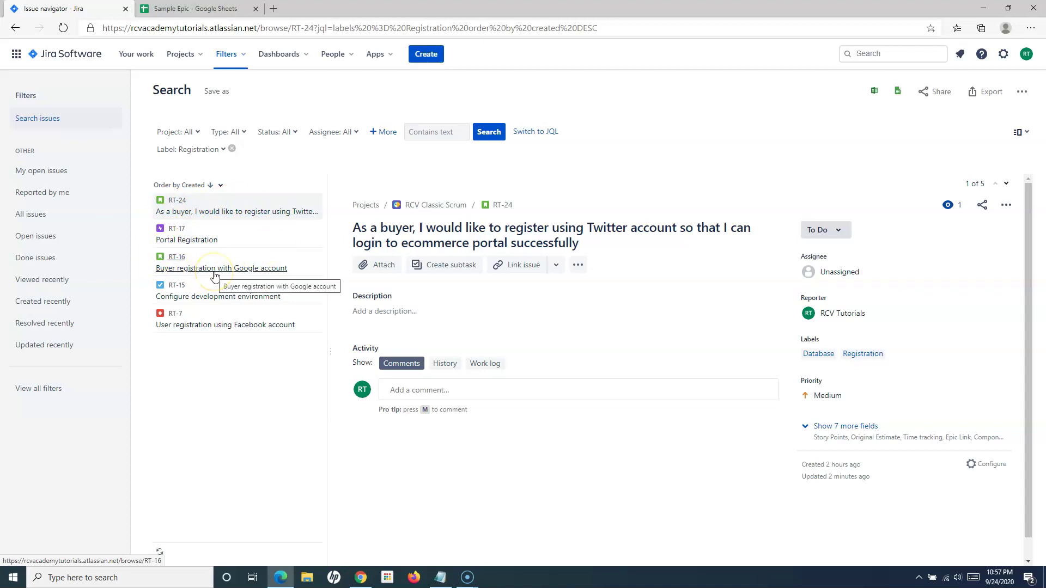
pyautogui.click(207, 322)
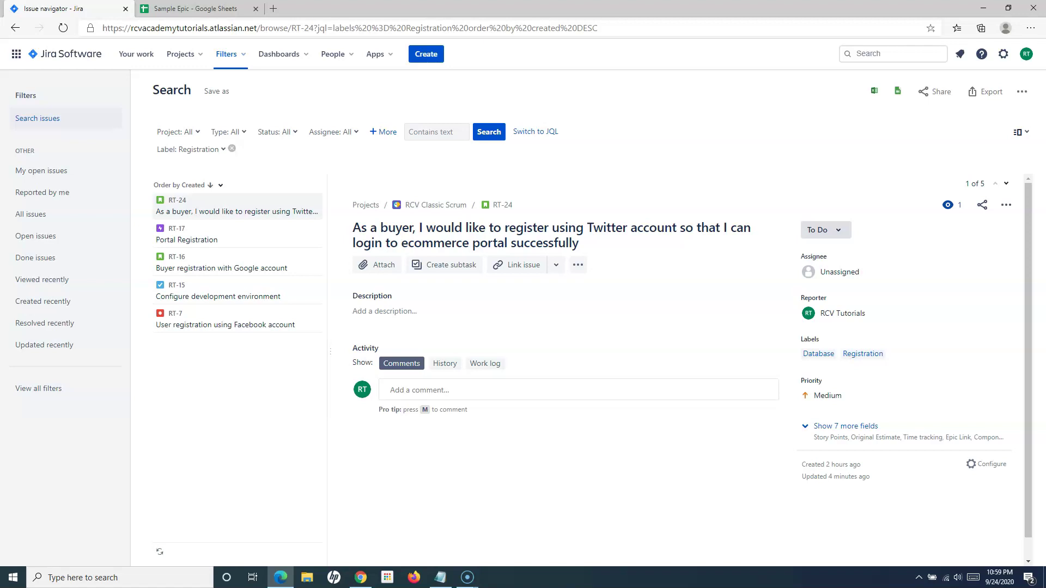
# Extend the issue search's label filter with Database, and remove the Label criterion from the search
pyautogui.click(222, 149)
pyautogui.click(164, 219)
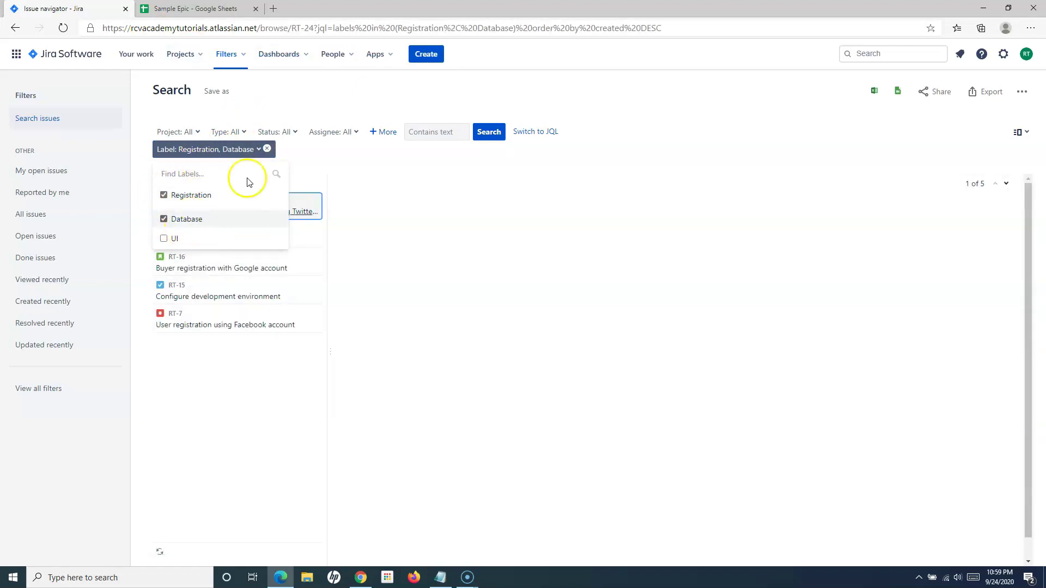
pyautogui.click(214, 392)
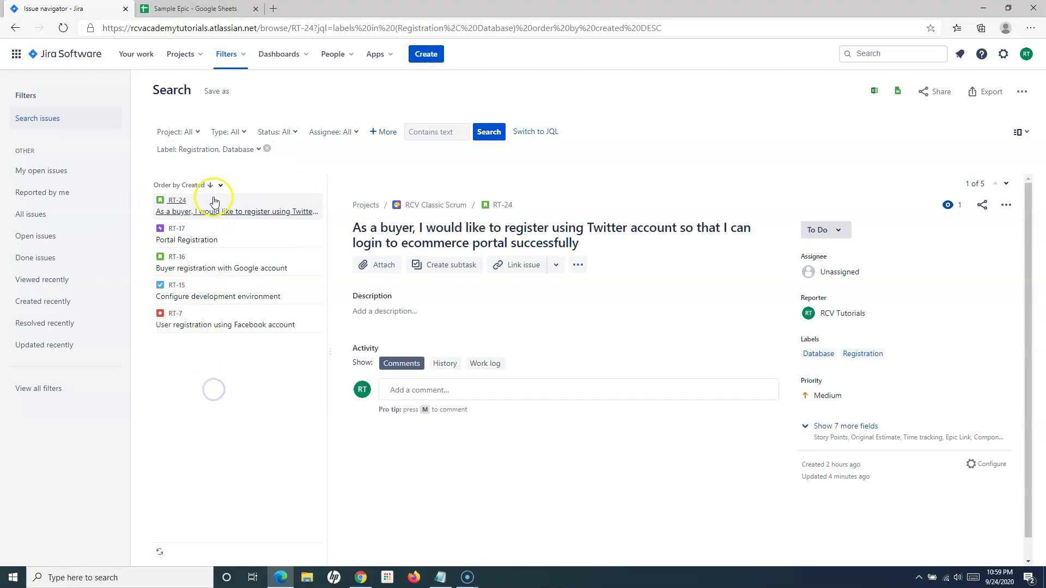
pyautogui.click(267, 149)
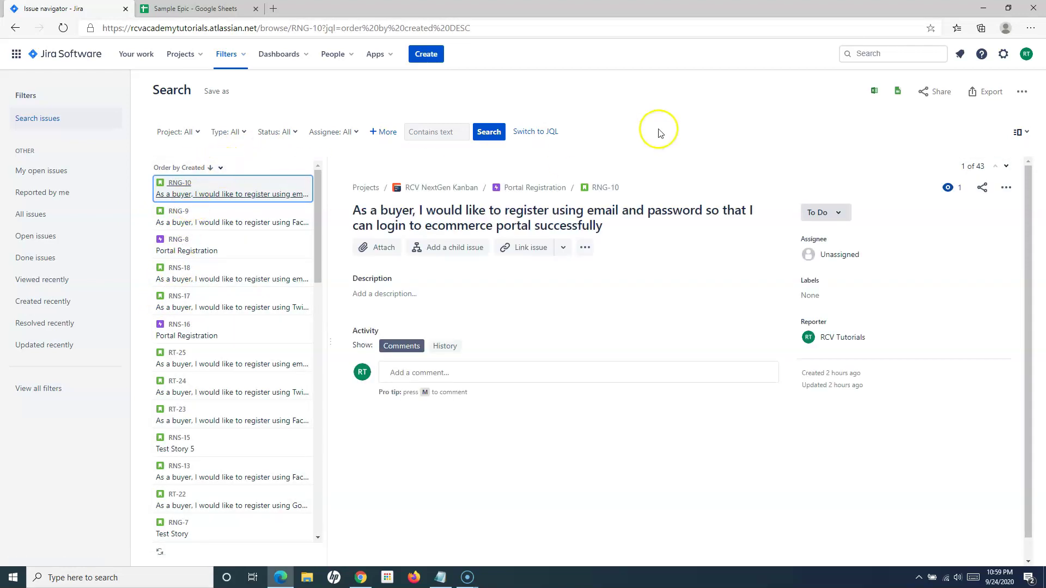
pyautogui.click(690, 119)
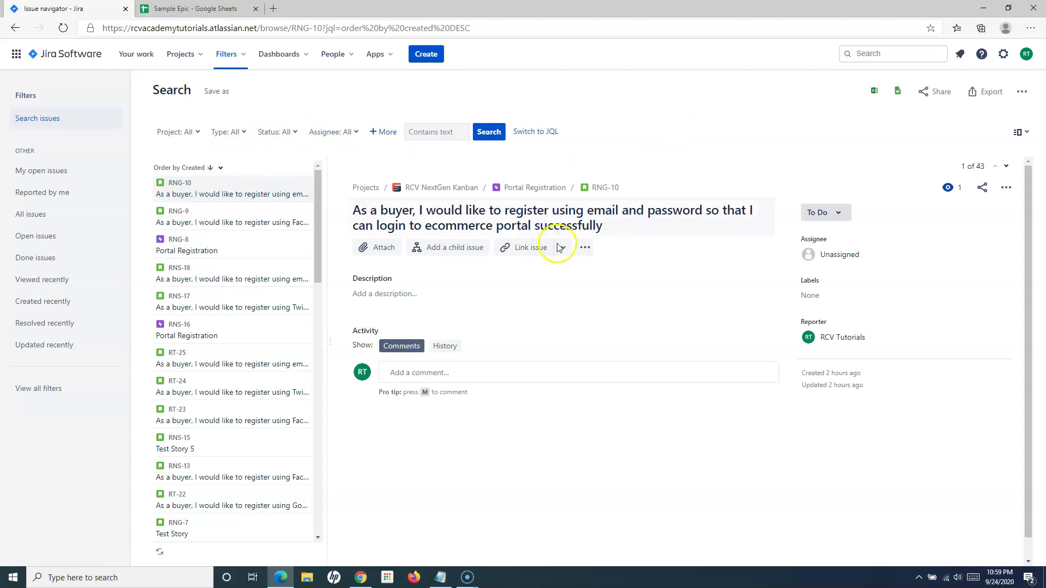